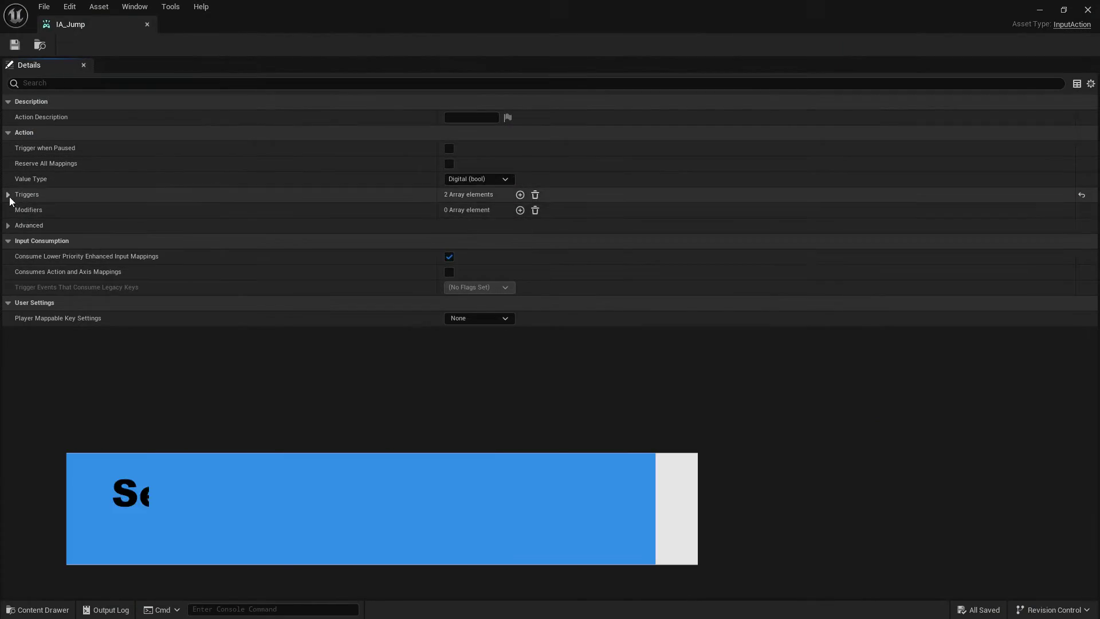
# Expand the trigger list of the IA_Jump input action
pyautogui.click(8, 195)
pyautogui.click(133, 221)
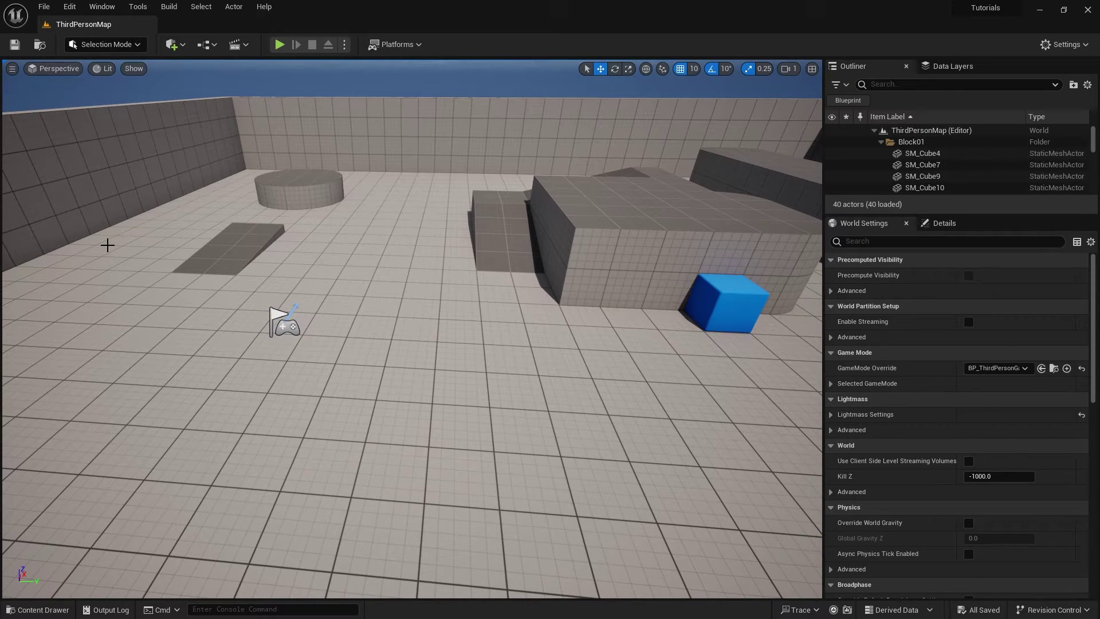
# Browse the project content from the ThirdPerson folder into Input and its Actions subfolder
pyautogui.click(58, 608)
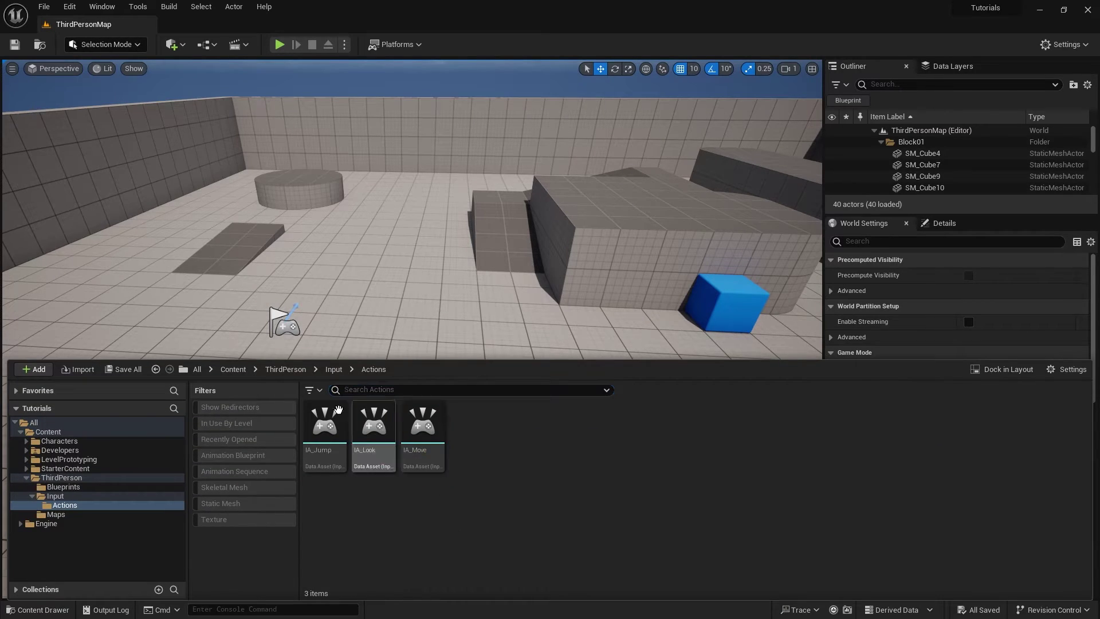
pyautogui.moveTo(359, 448)
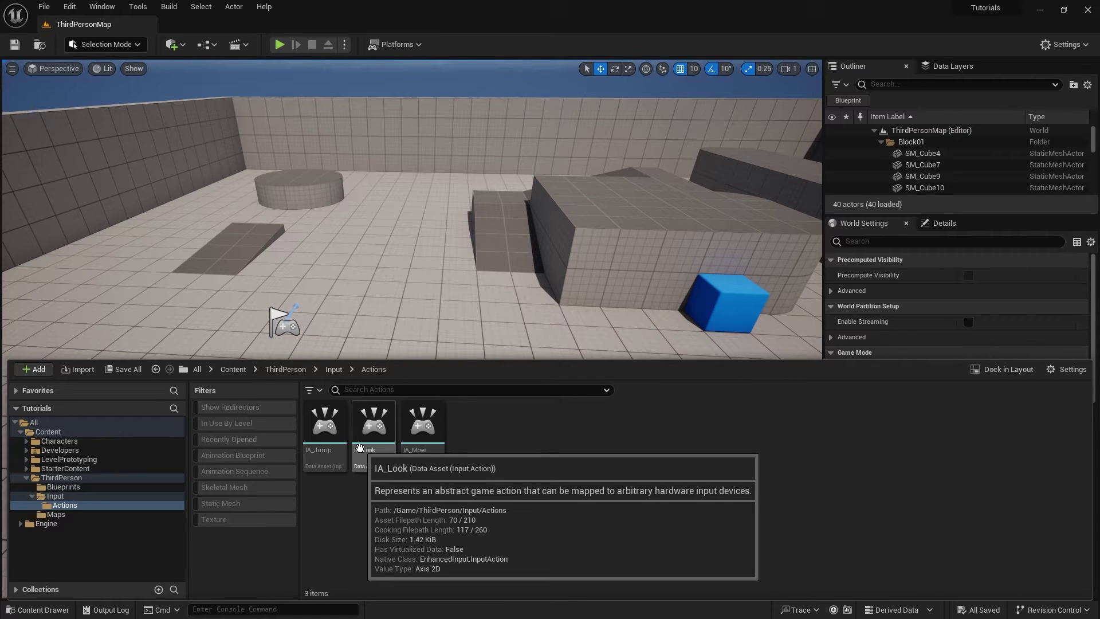
pyautogui.click(334, 369)
pyautogui.click(285, 369)
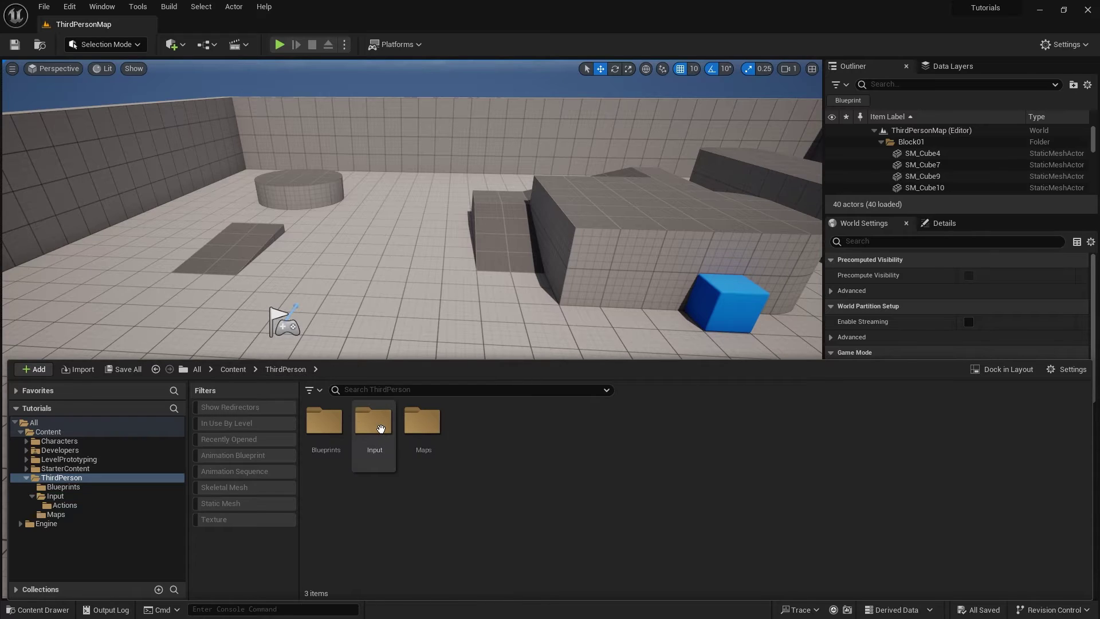
pyautogui.doubleClick(380, 430)
pyautogui.doubleClick(315, 429)
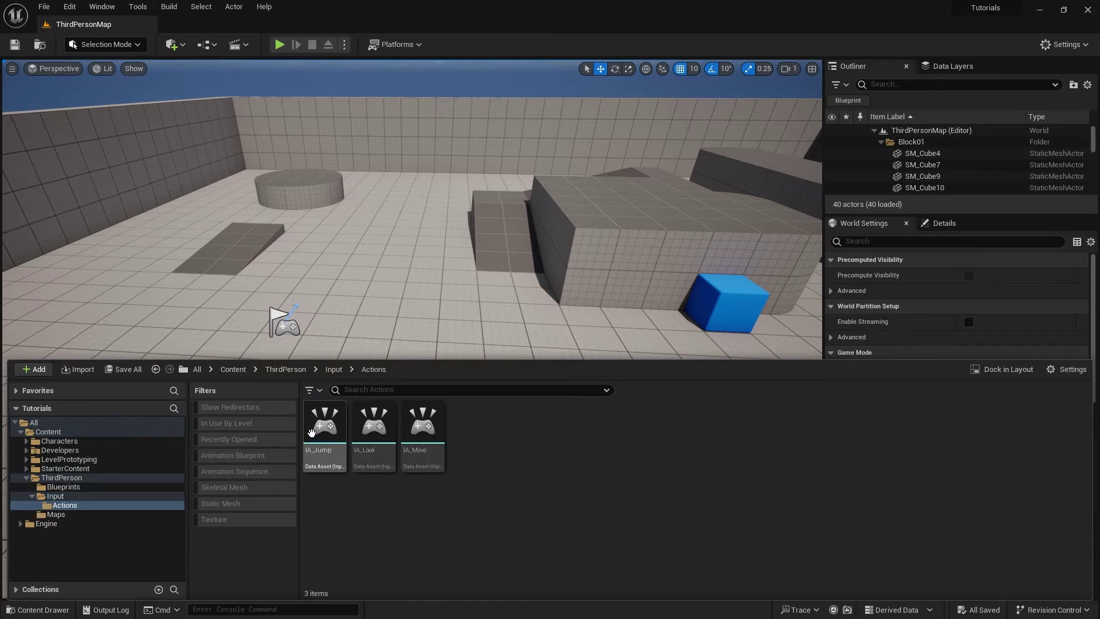
pyautogui.rightClick(499, 432)
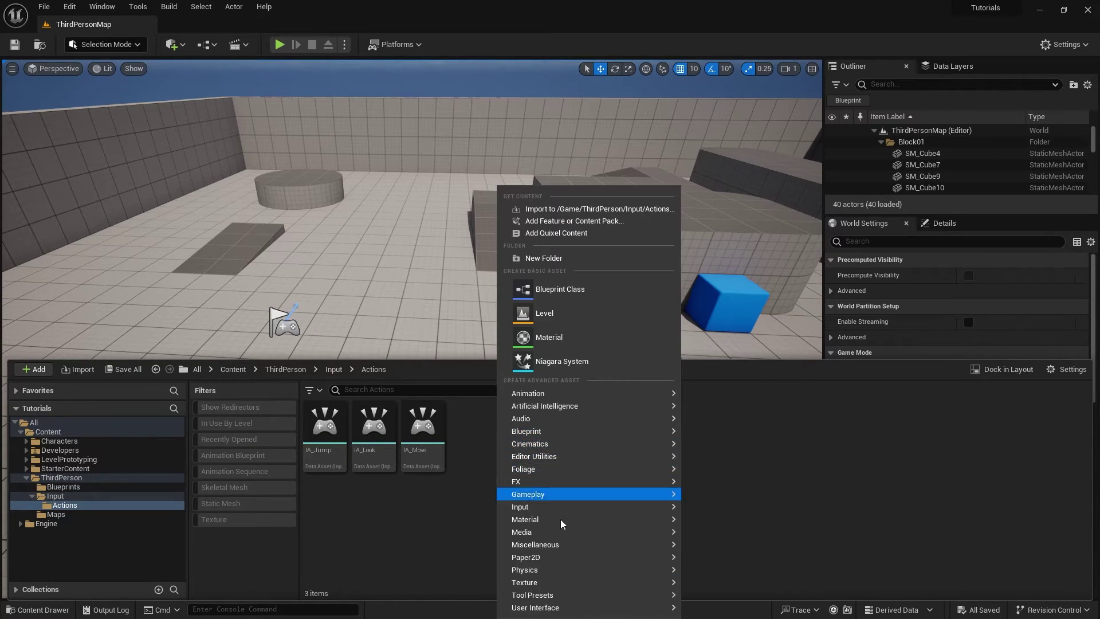
pyautogui.moveTo(526, 508)
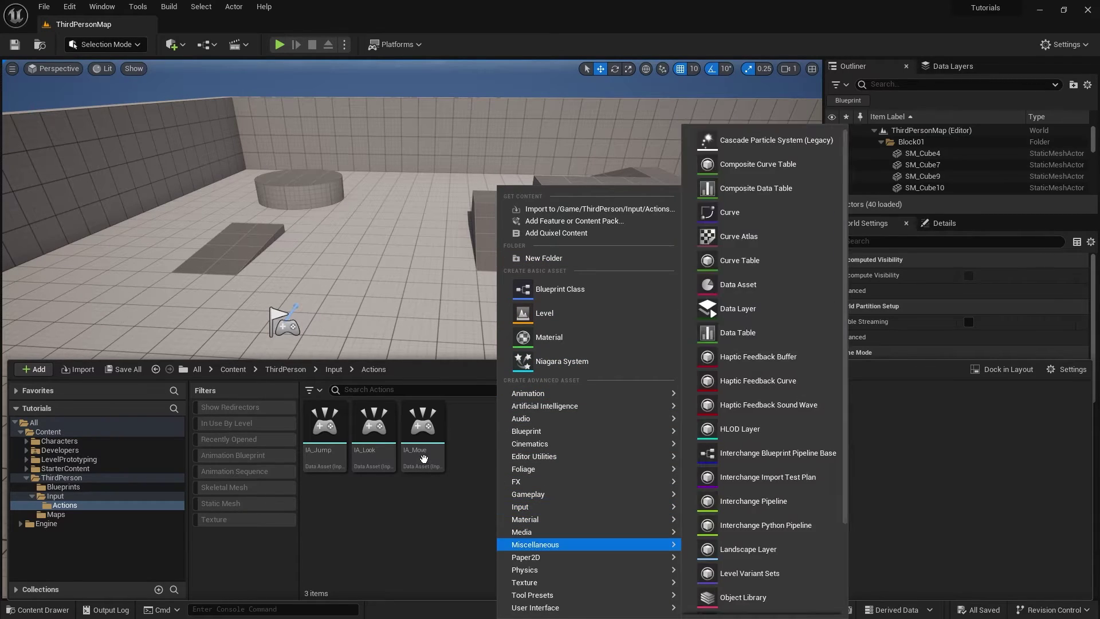
pyautogui.click(422, 509)
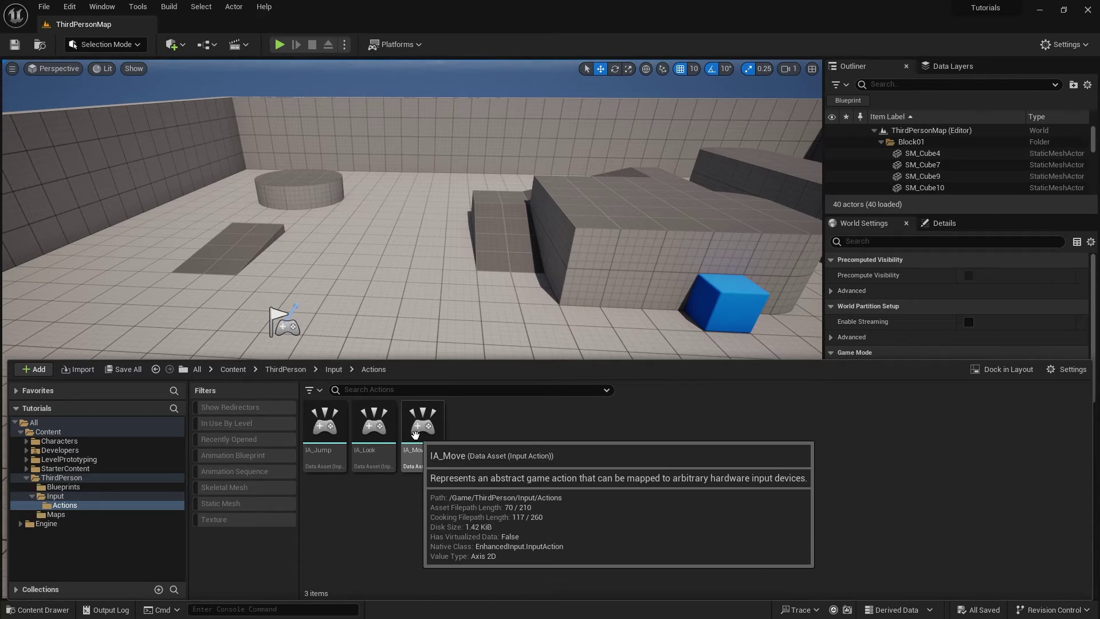
# Open the IA_Jump input action and review the available Value Type options without changing the type
pyautogui.doubleClick(335, 450)
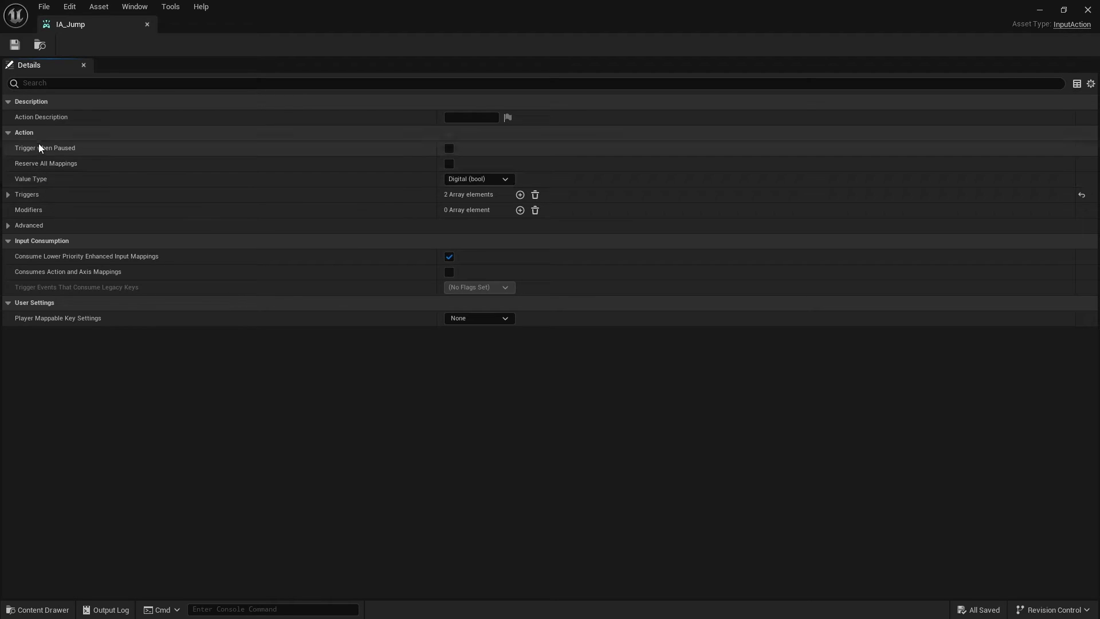
pyautogui.click(488, 179)
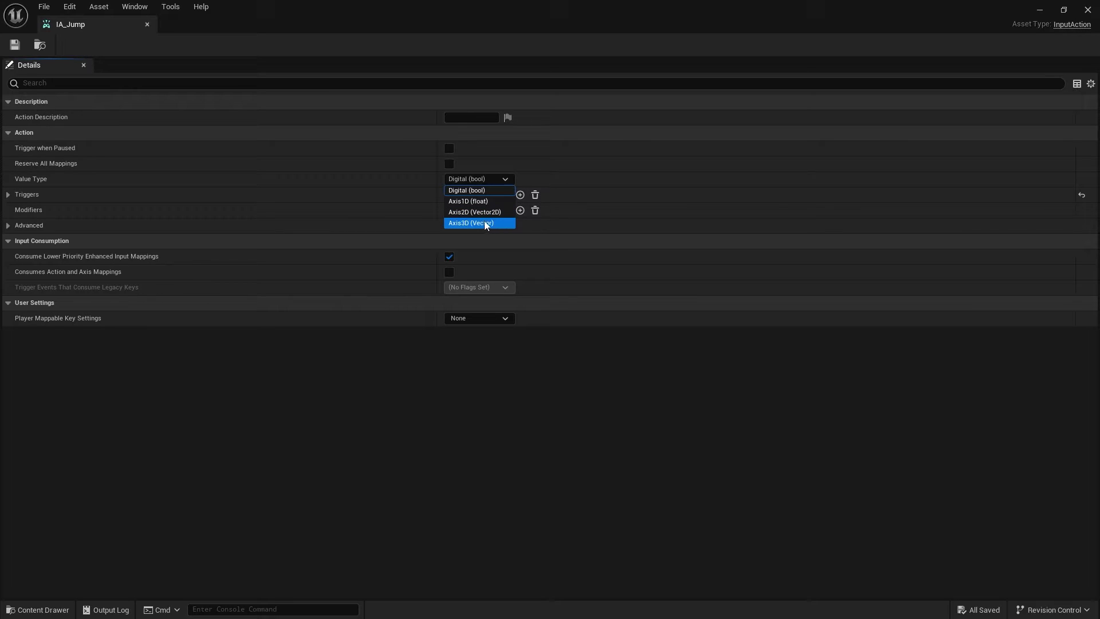
pyautogui.click(504, 181)
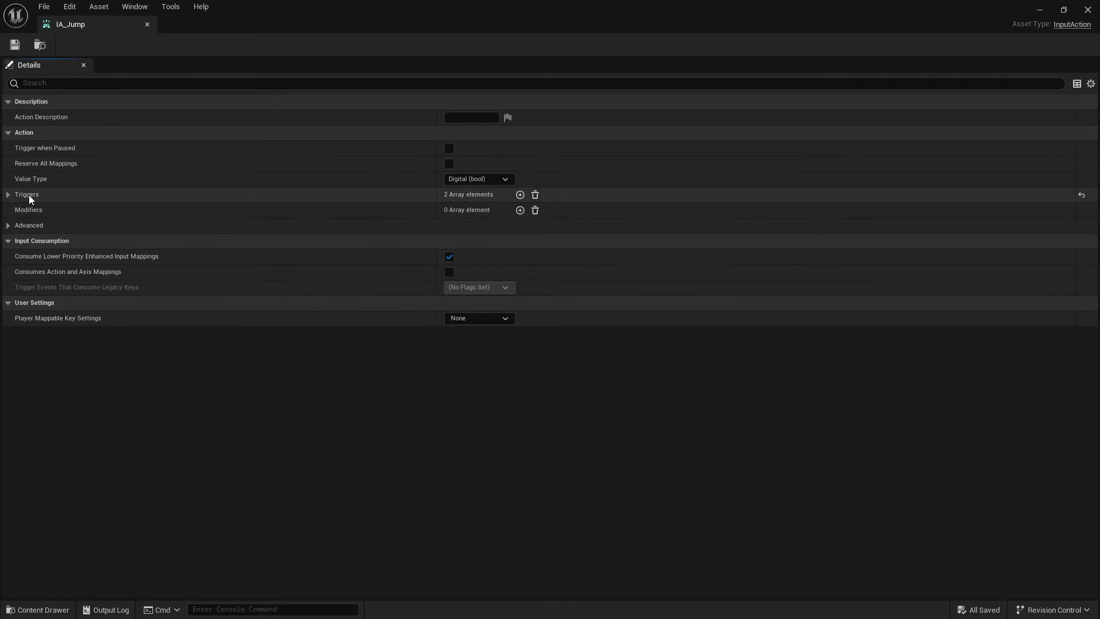
# Inspect the actuation thresholds of IA_Jump's Pressed and Released triggers, and collapse the trigger list
pyautogui.click(9, 196)
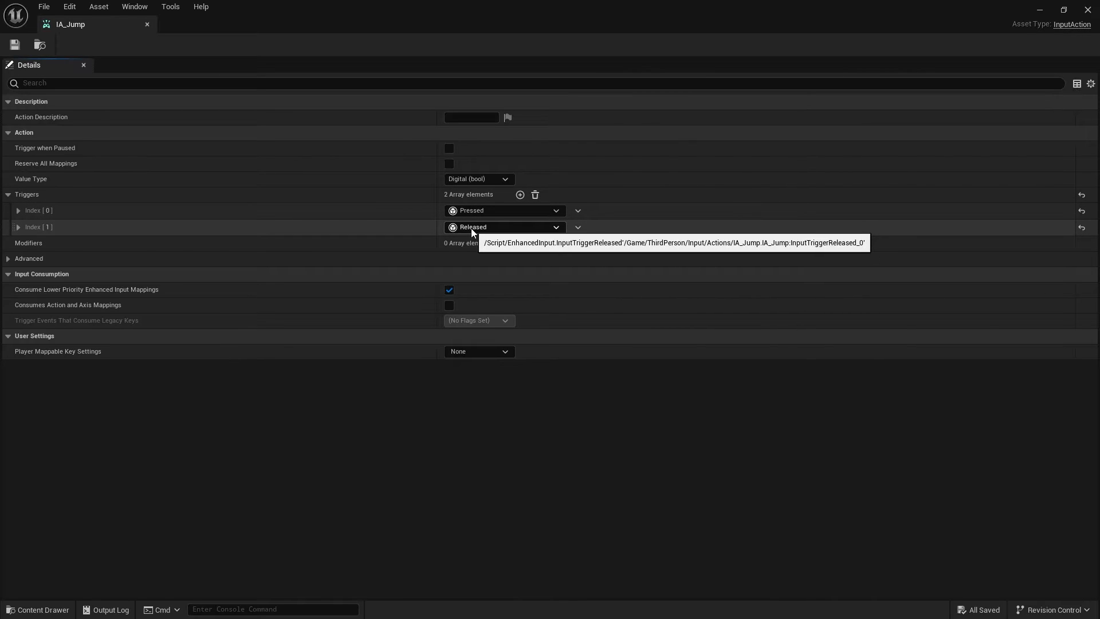
pyautogui.click(19, 211)
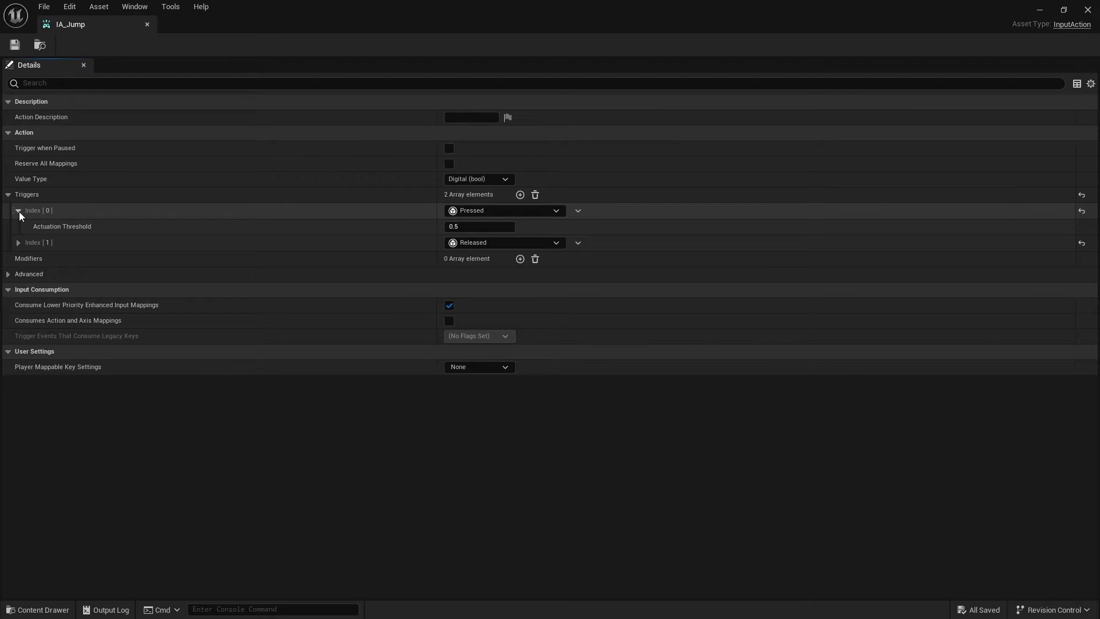
pyautogui.click(20, 243)
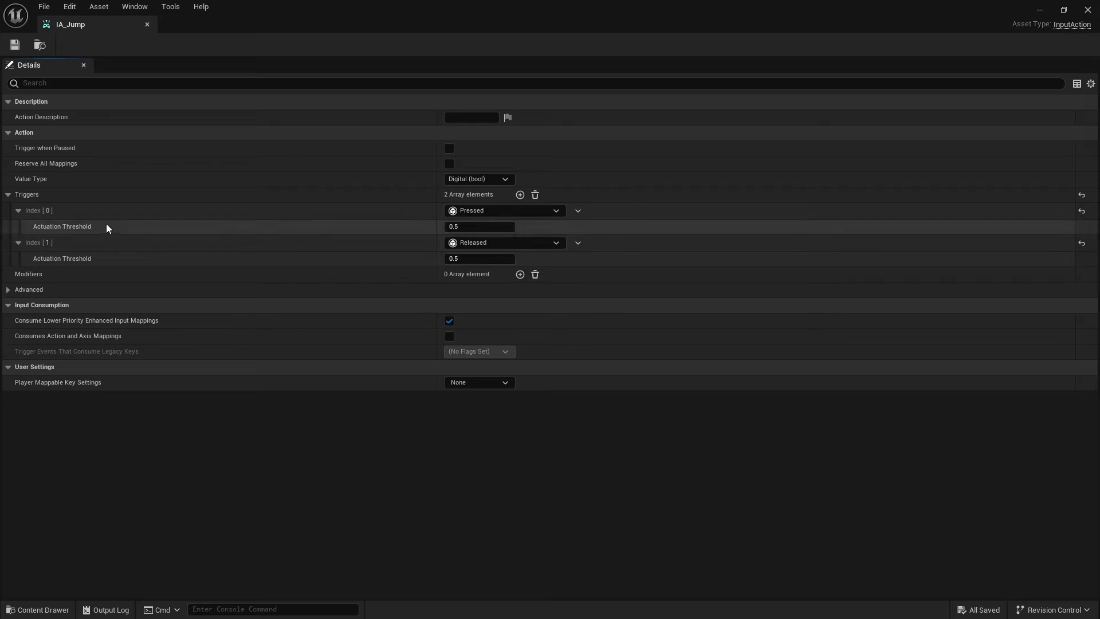
pyautogui.click(30, 211)
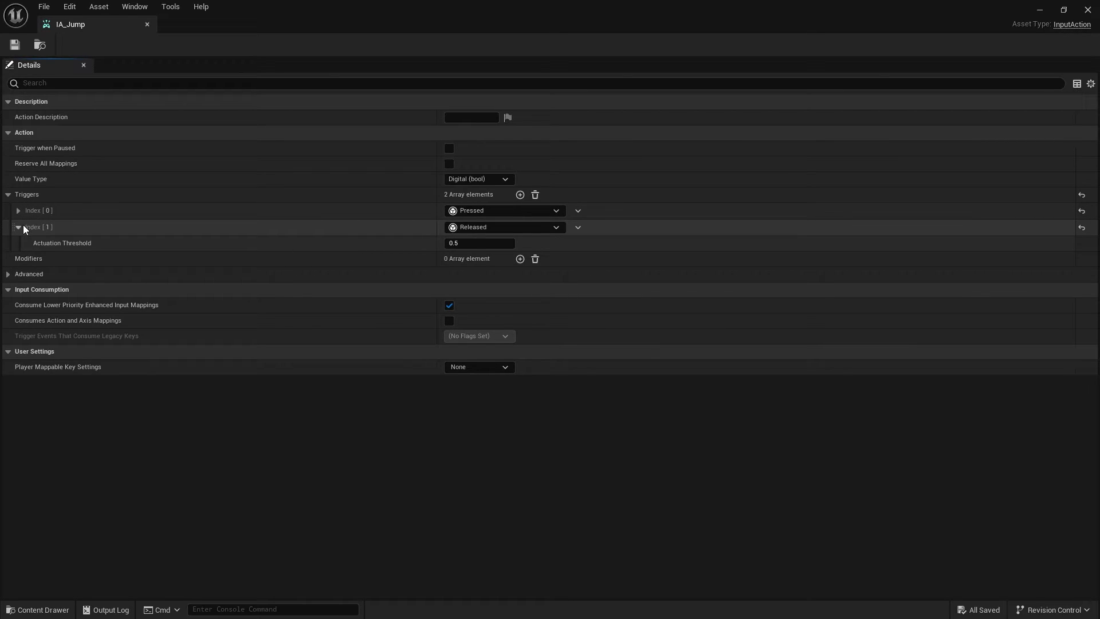
pyautogui.click(23, 224)
pyautogui.click(9, 199)
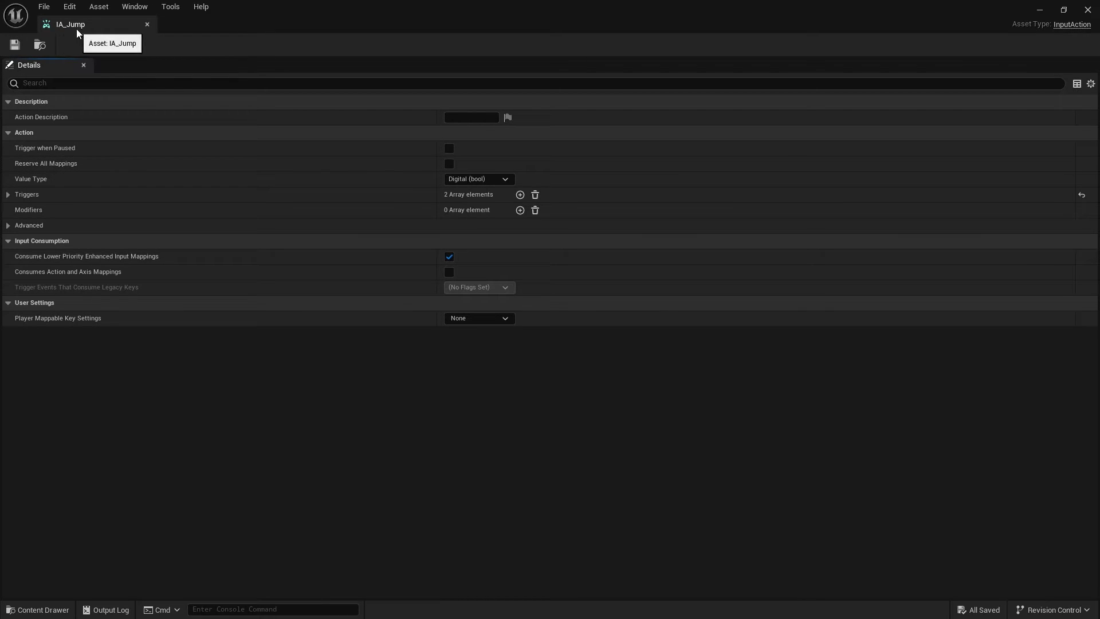
# Close IA_Jump and open the IMC_Default mapping context from the ThirdPerson Input folder
pyautogui.click(1087, 11)
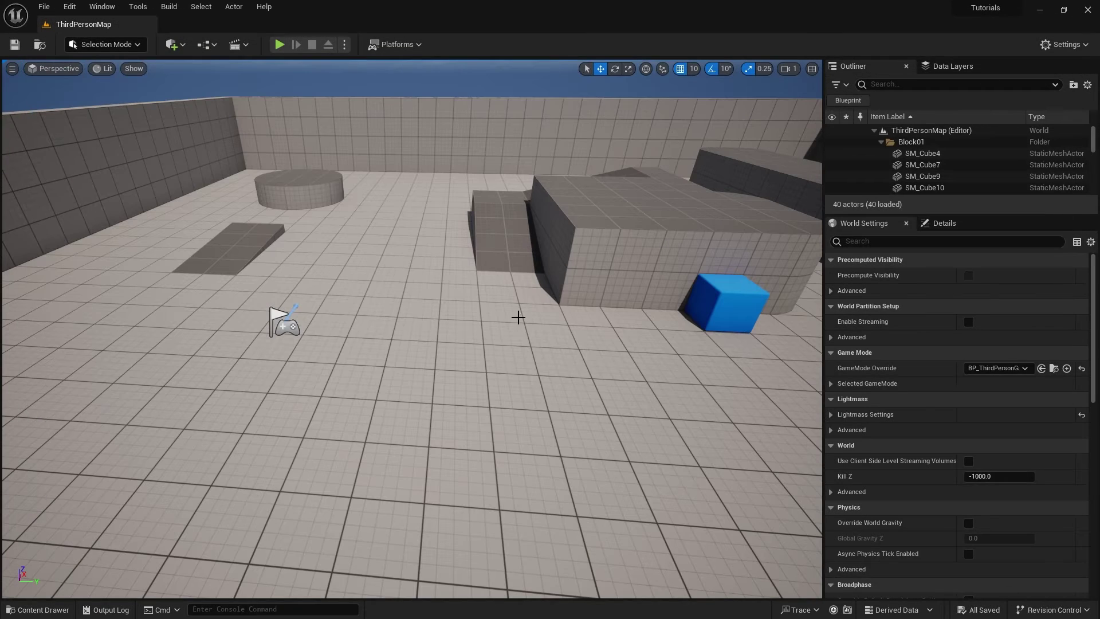
pyautogui.click(38, 609)
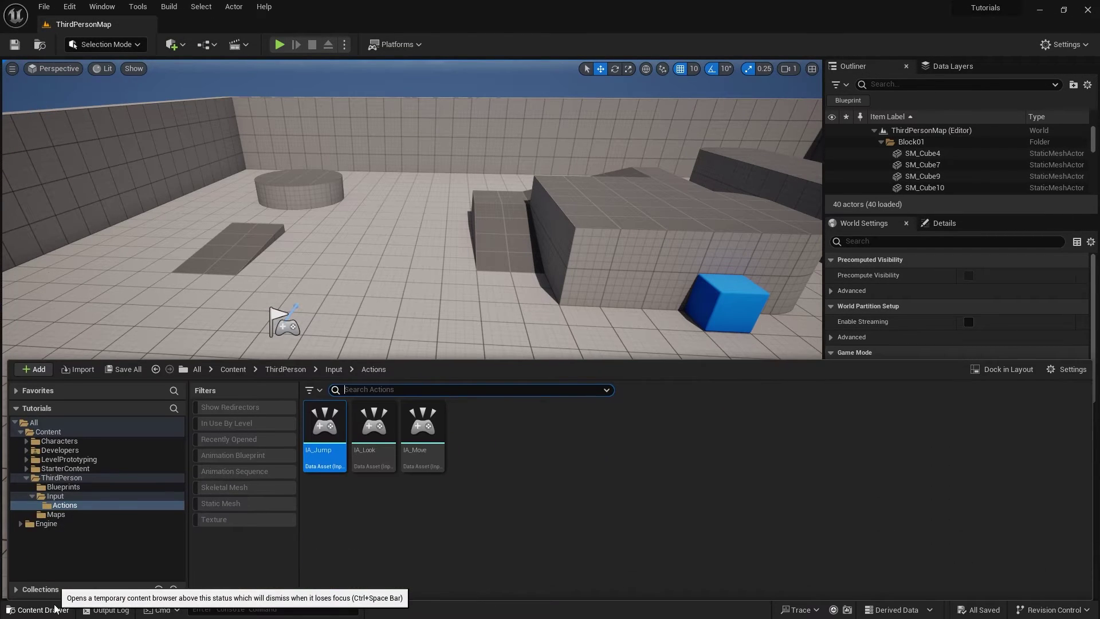
pyautogui.click(389, 517)
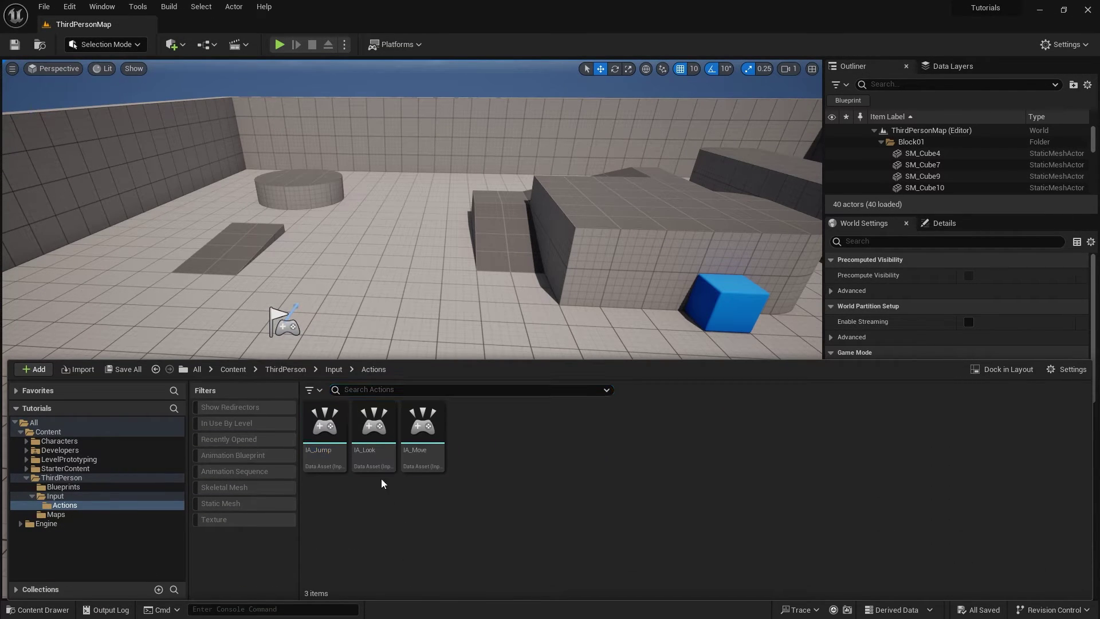
pyautogui.click(337, 369)
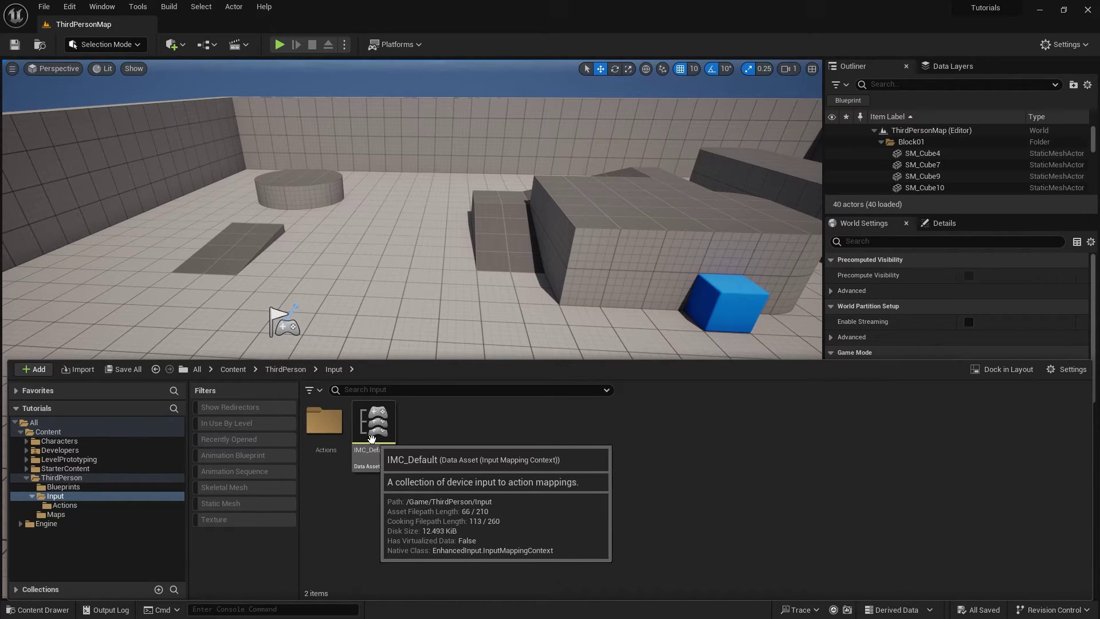
pyautogui.doubleClick(369, 435)
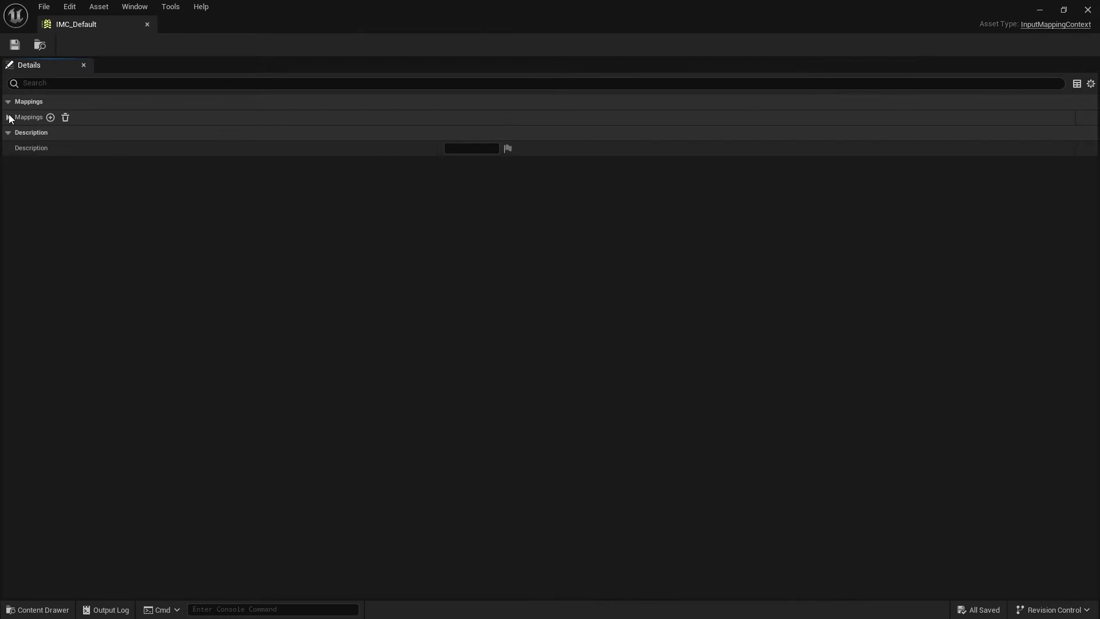
# Examine the IA_Jump and IA_Move key bindings in IMC_Default, including the Setting Behavior options for the Space Bar
pyautogui.click(9, 118)
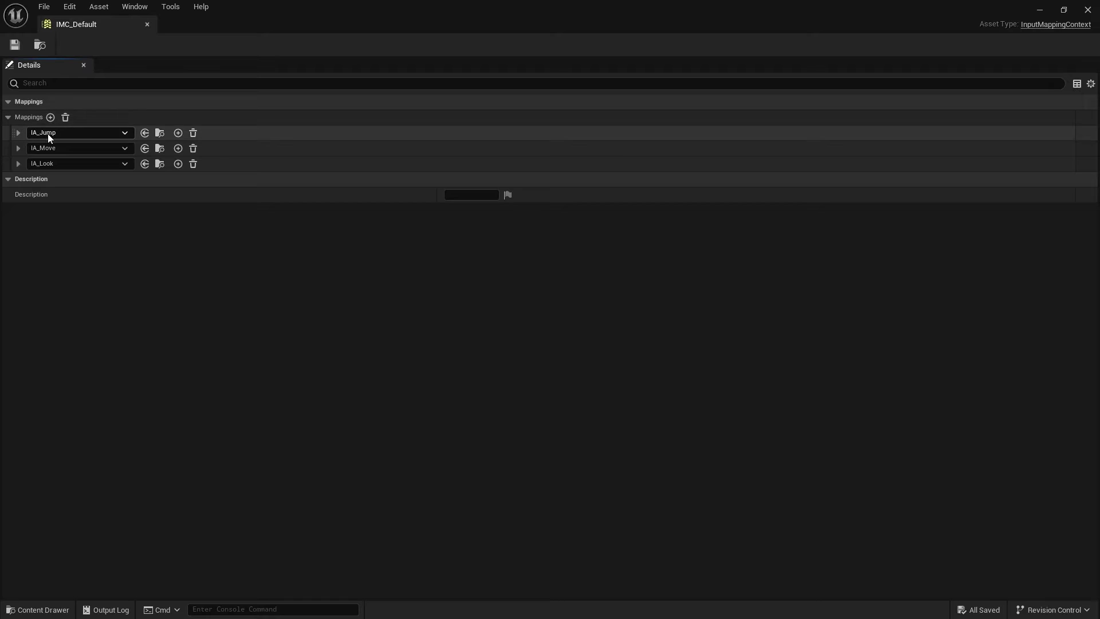
pyautogui.click(18, 132)
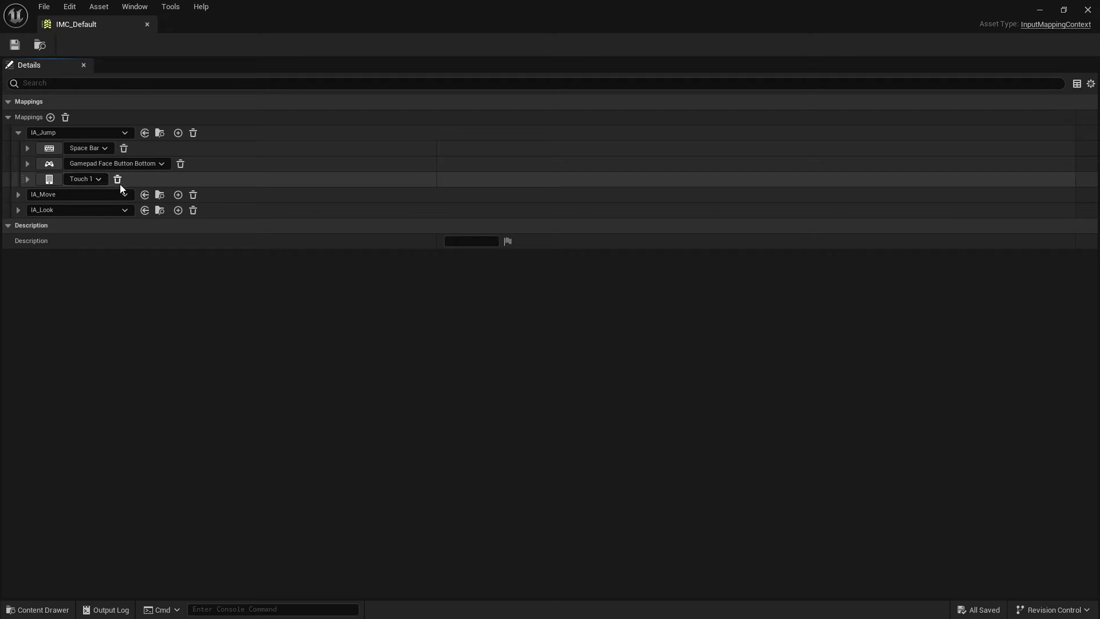
pyautogui.click(27, 148)
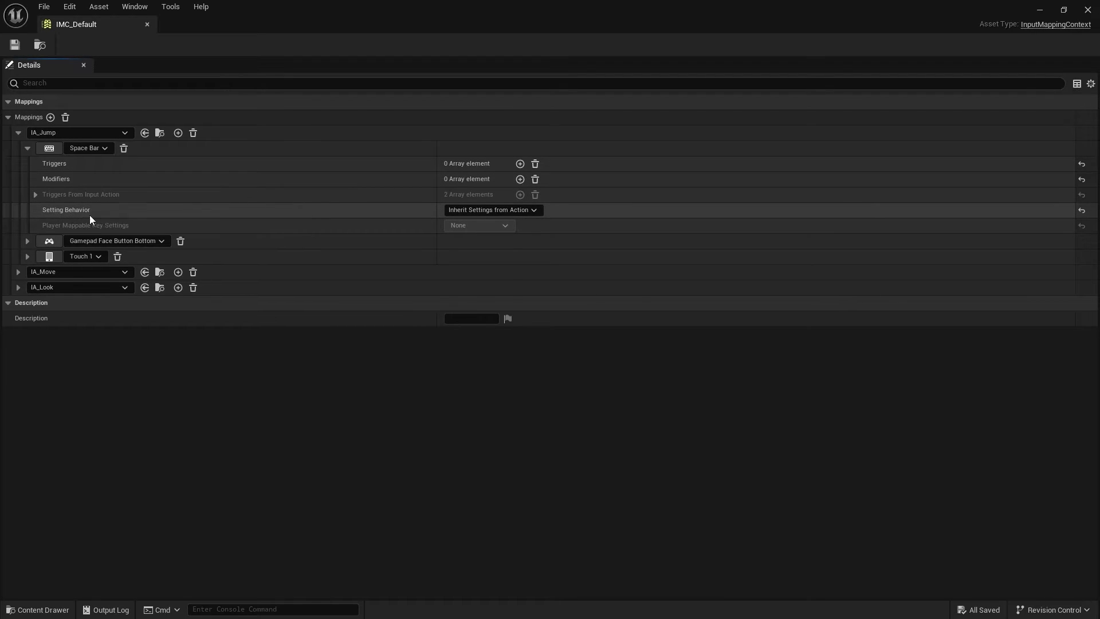
pyautogui.click(468, 213)
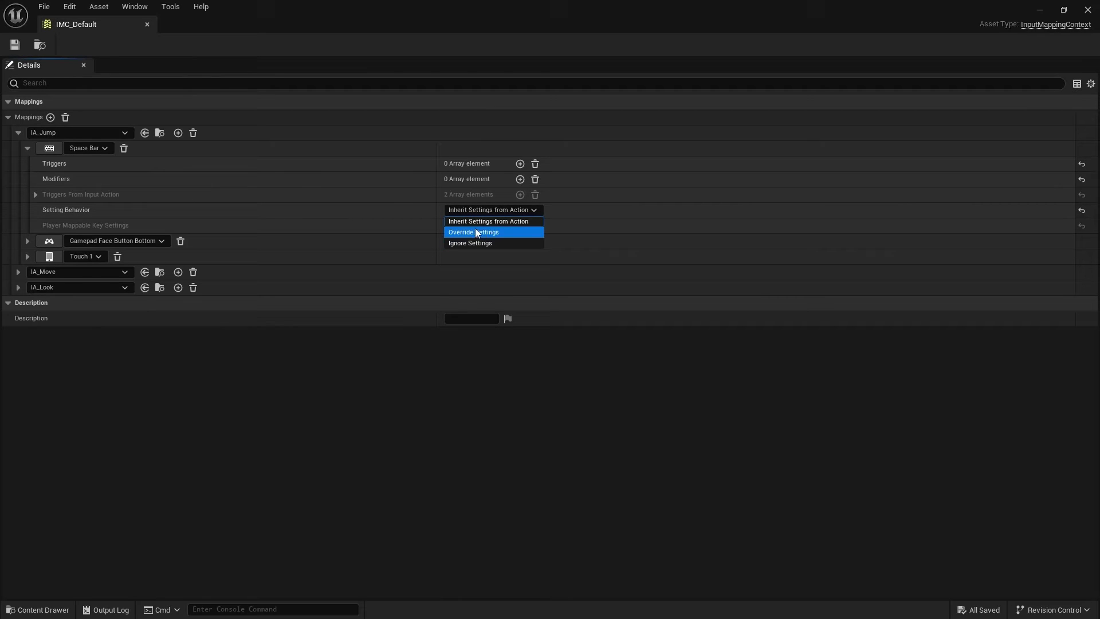
pyautogui.click(465, 212)
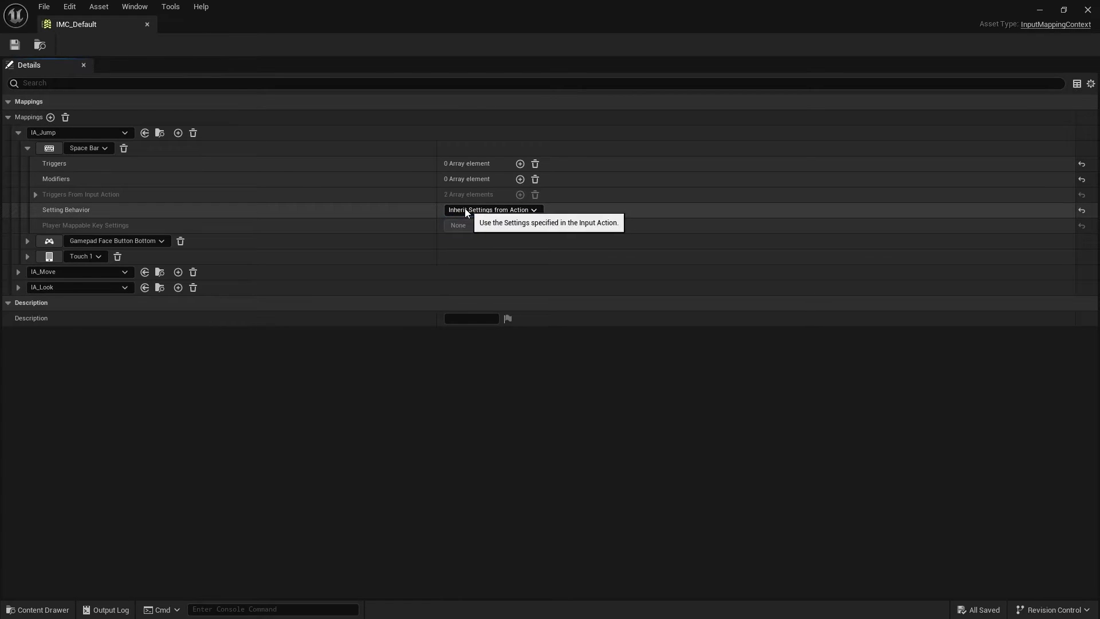
pyautogui.click(28, 149)
pyautogui.click(18, 133)
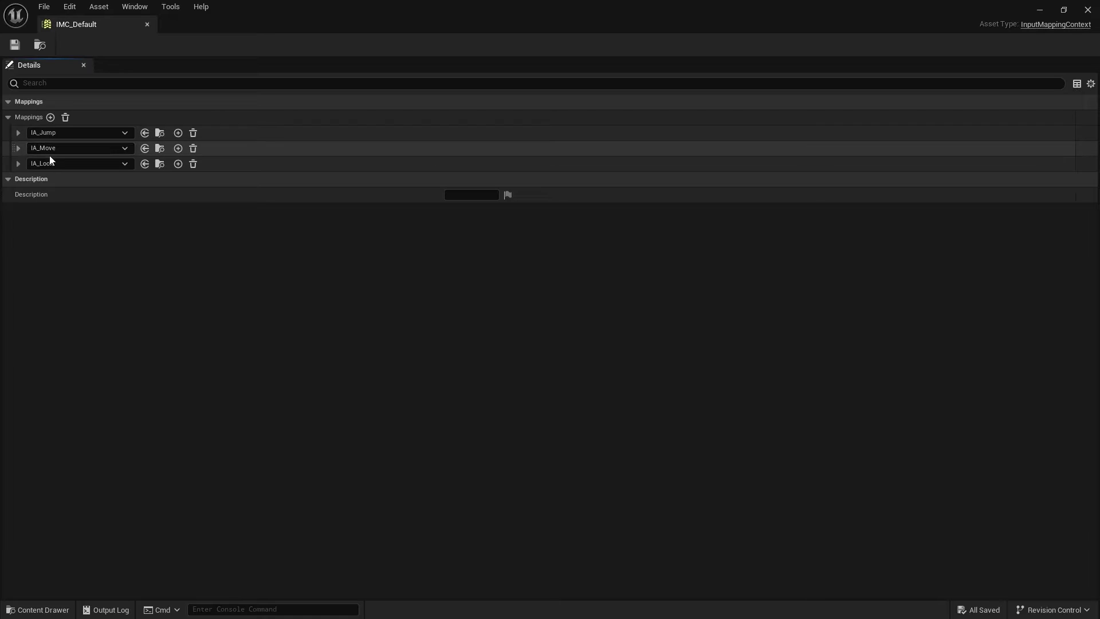
pyautogui.click(17, 148)
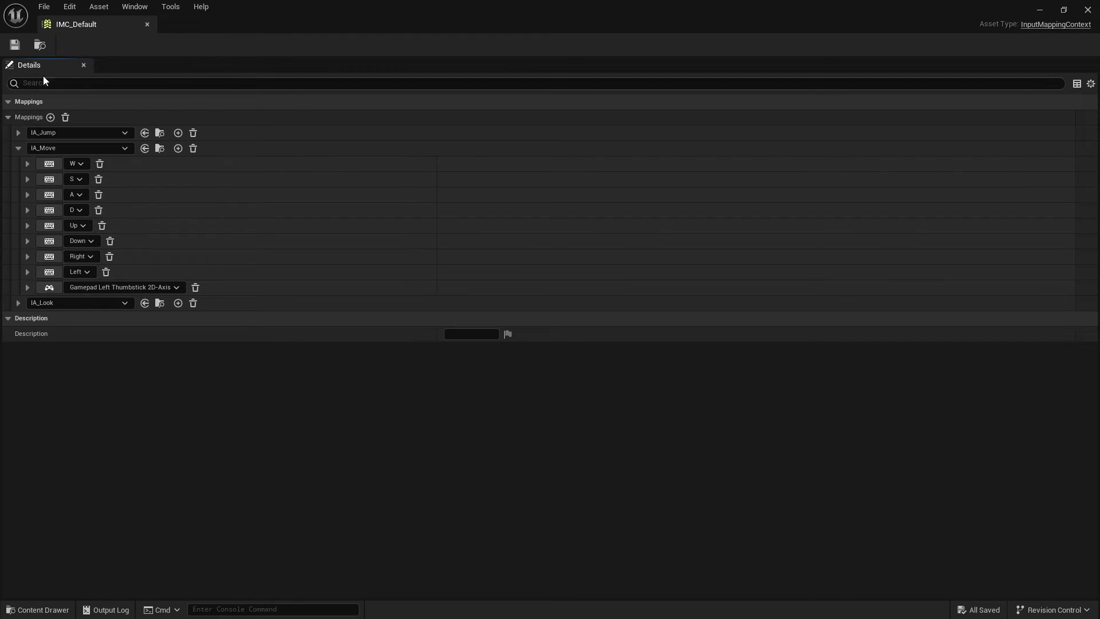
# Close IMC_Default and open the BP_ThirdPersonCharacter blueprint from the ThirdPerson Blueprints folder
pyautogui.click(1088, 9)
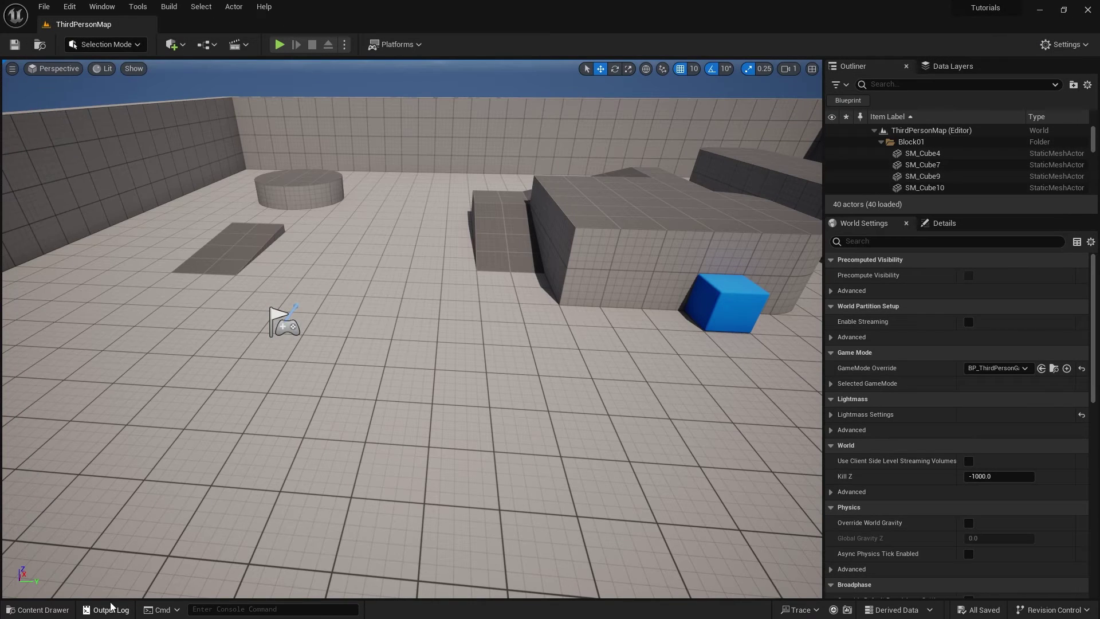
pyautogui.click(51, 610)
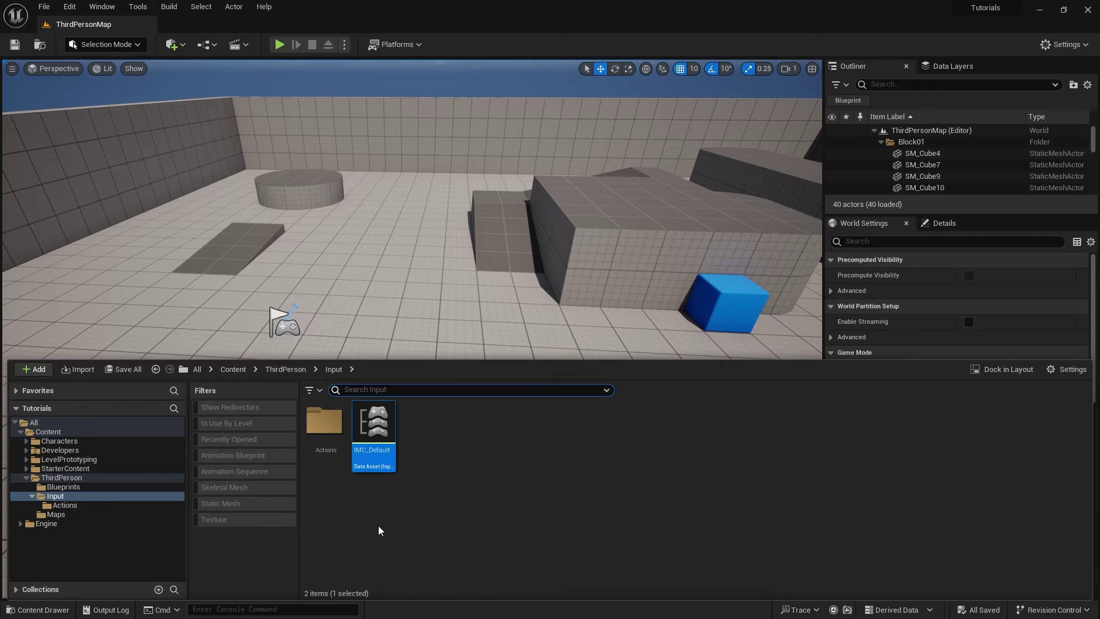
pyautogui.click(285, 369)
pyautogui.doubleClick(324, 423)
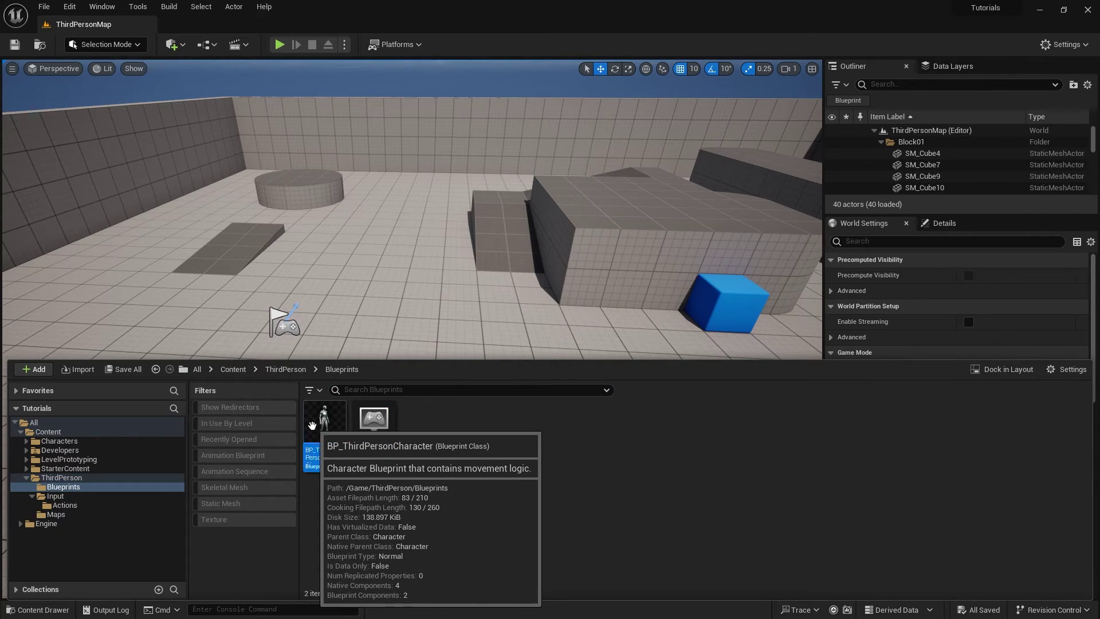
pyautogui.doubleClick(324, 423)
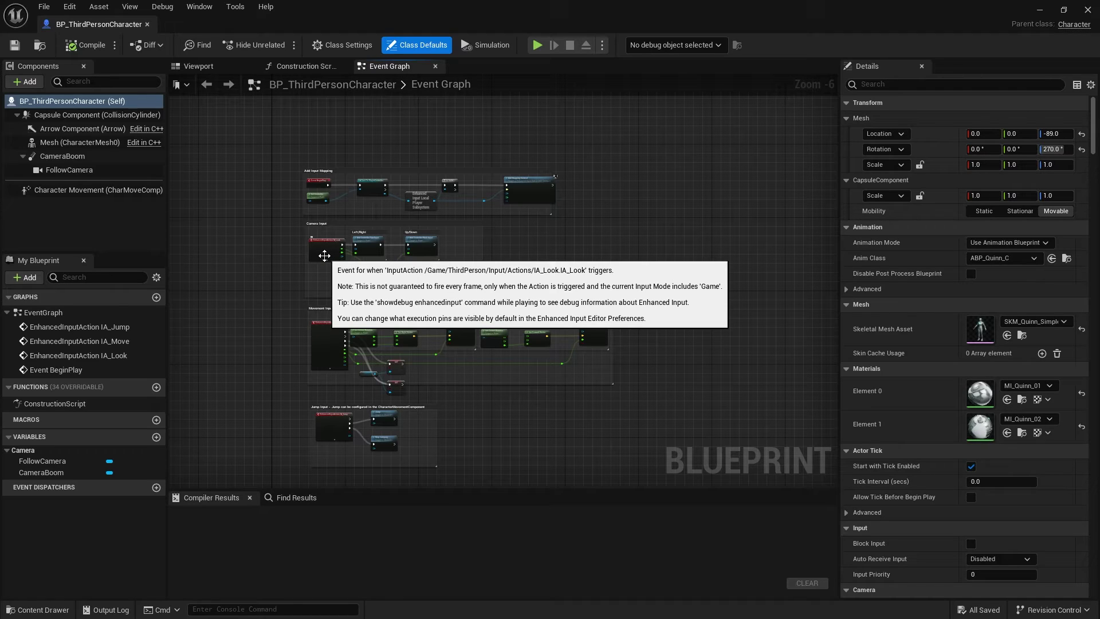
# Examine the Add Input Mapping nodes in the Event Graph, from Event BeginPlay to the Enhanced Input Local Player Subsystem
pyautogui.scroll(6, 330, 230)
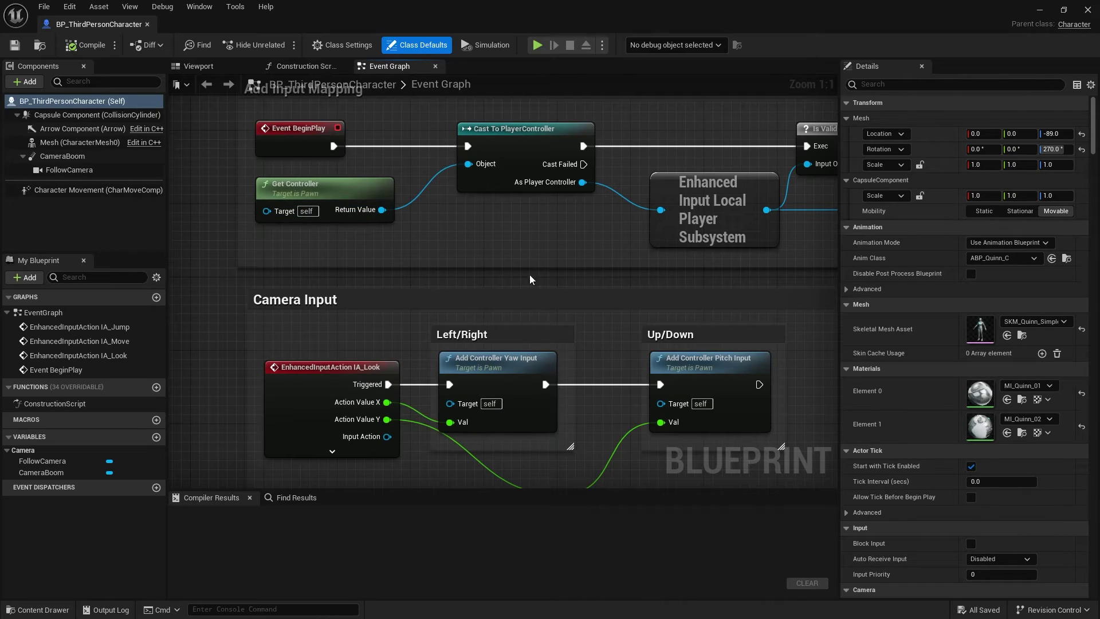
pyautogui.moveTo(444, 233); pyautogui.dragTo(402, 265, button='right')
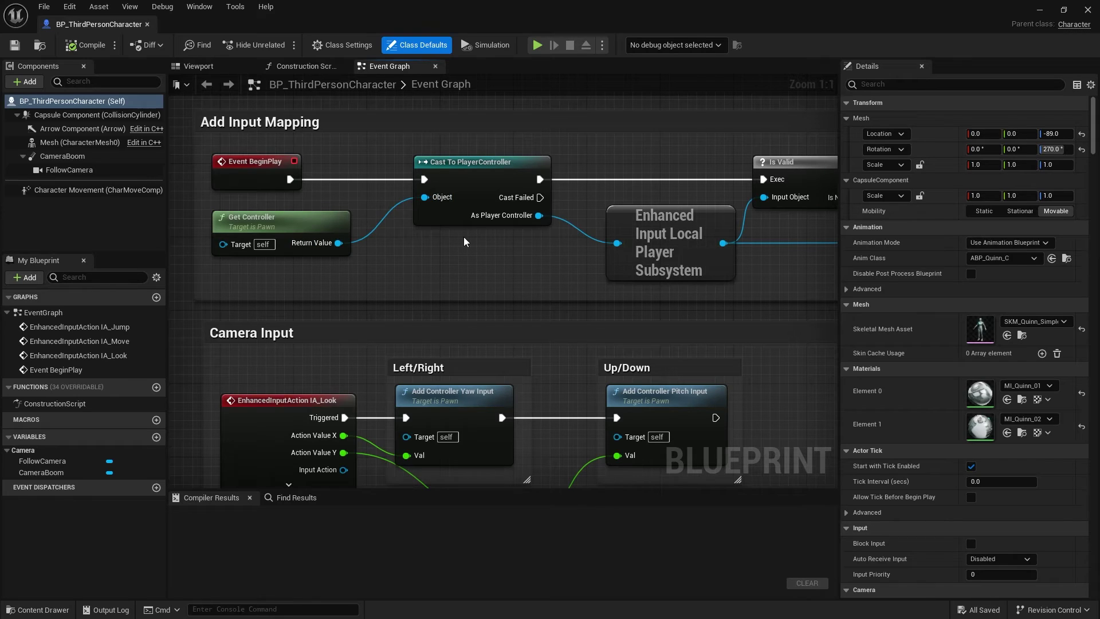
pyautogui.moveTo(541, 258); pyautogui.dragTo(491, 238, button='right')
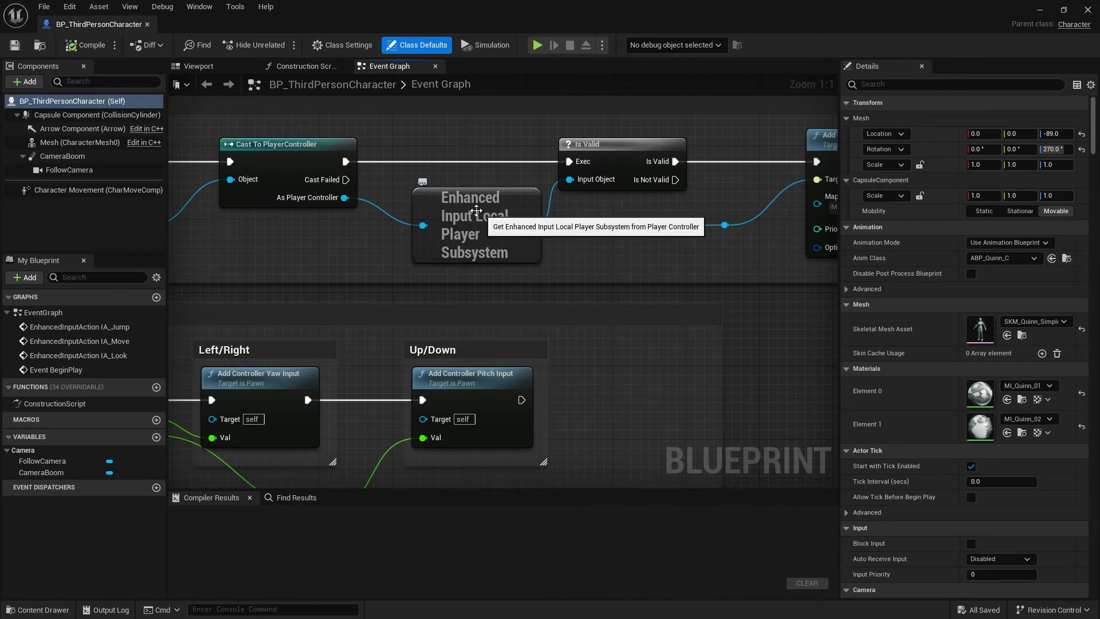
# Examine the Add Mapping Context node that applies IMC_Default at the end of the Event BeginPlay chain
pyautogui.moveTo(562, 223); pyautogui.dragTo(322, 251, button='right')
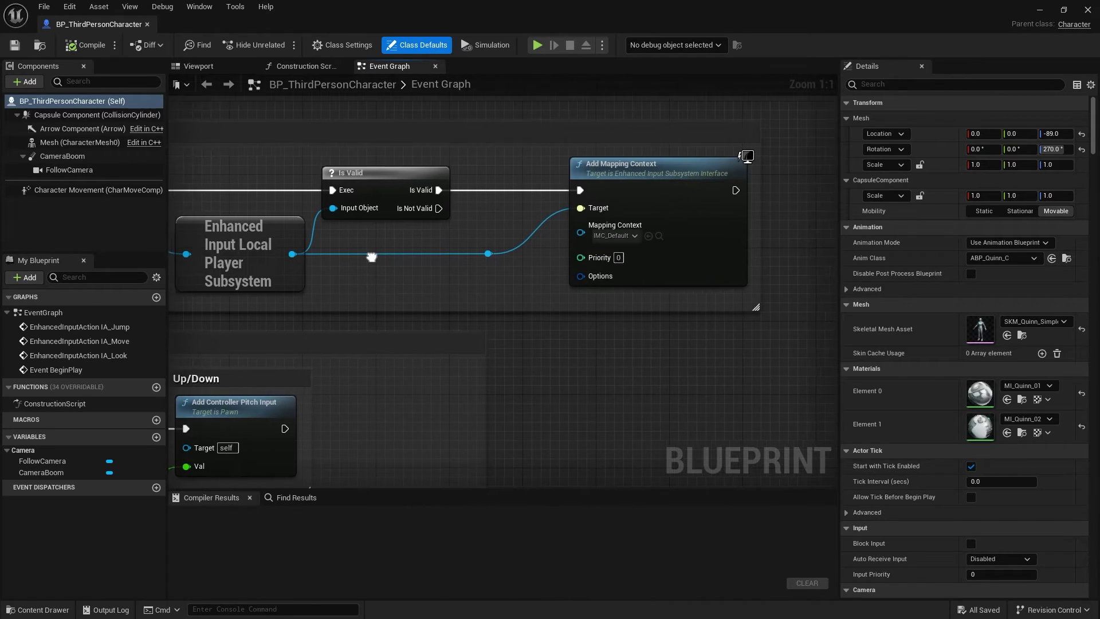
pyautogui.click(653, 175)
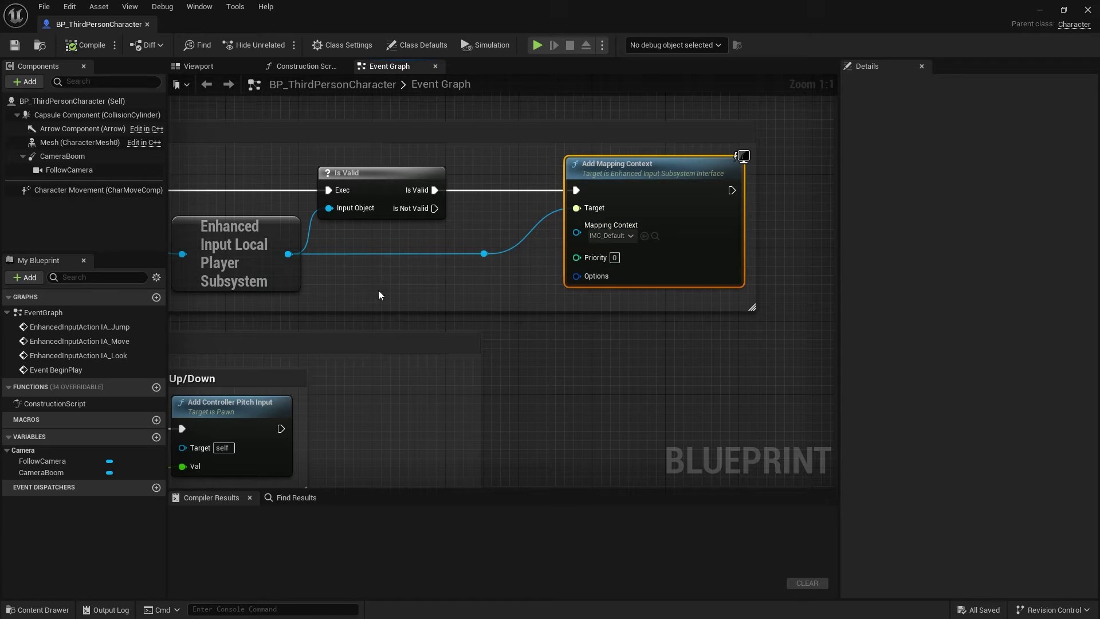
pyautogui.moveTo(743, 155); pyautogui.dragTo(425, 210, button='right')
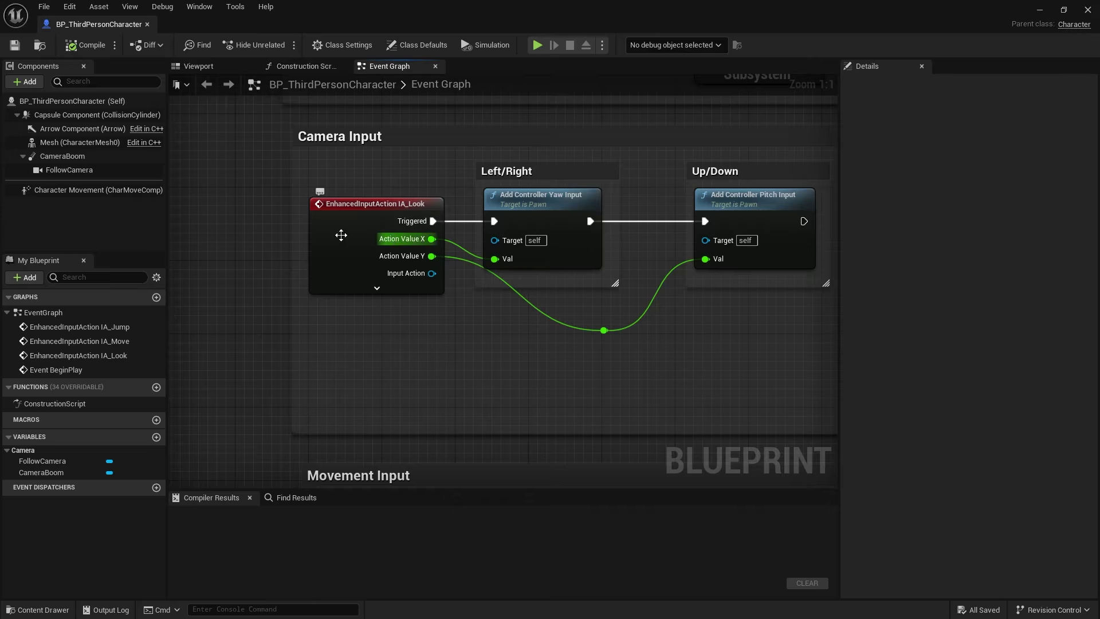
# Add an IA_Jump enhanced action event in the empty graph area beside the Camera Input group
pyautogui.moveTo(338, 227); pyautogui.dragTo(248, 204, button='right')
pyautogui.write('ia jump')
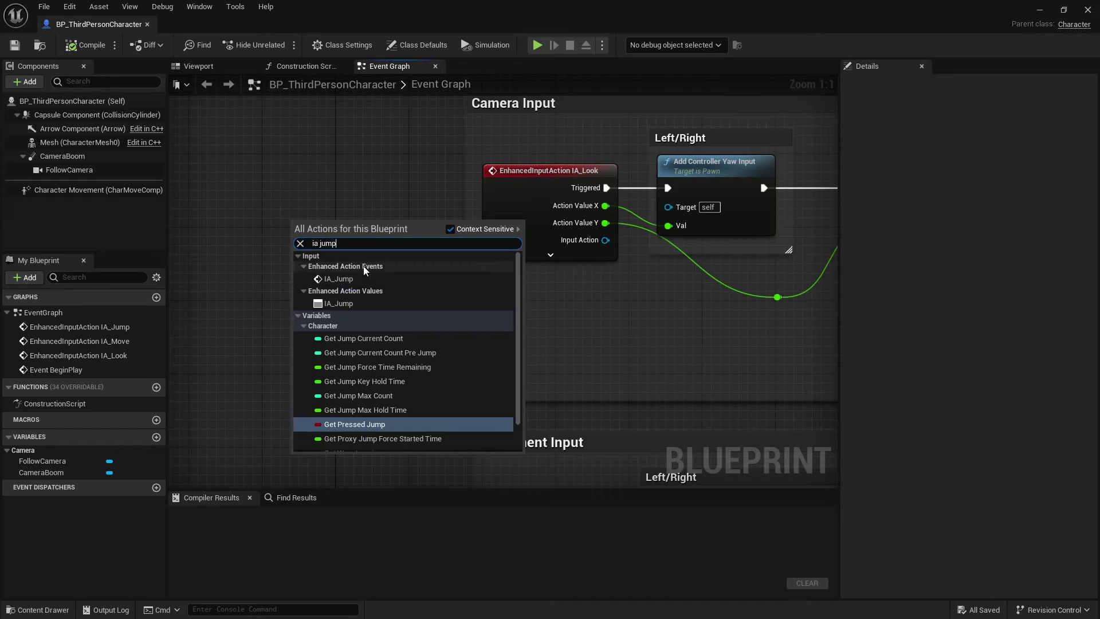
pyautogui.click(338, 279)
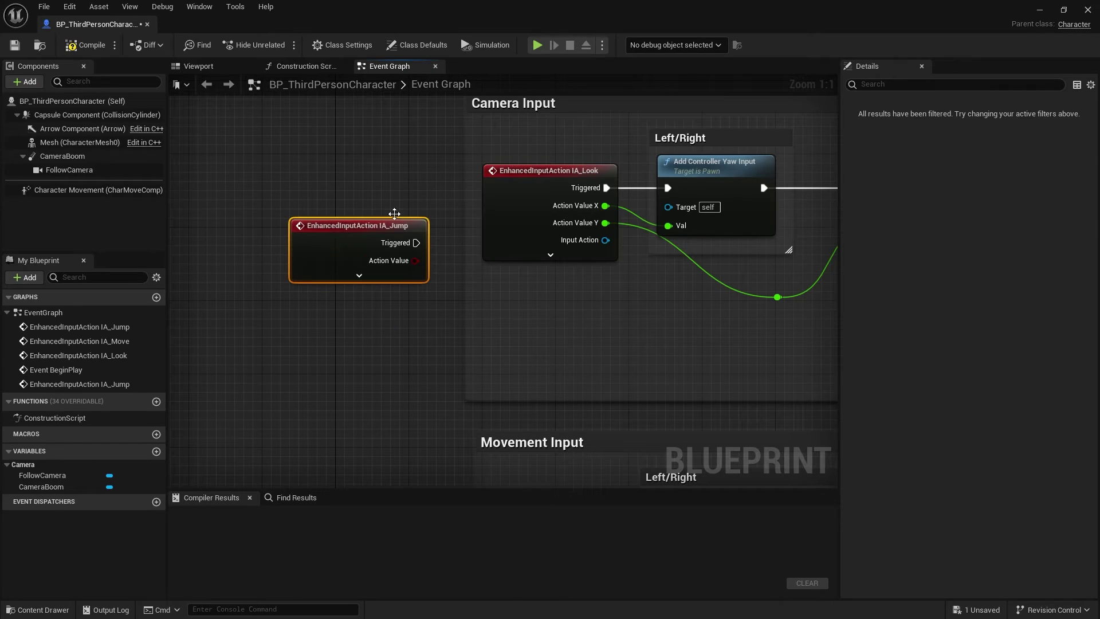
# Expand the new IA_Jump event to examine its trigger state and value pins, and delete the node
pyautogui.click(353, 275)
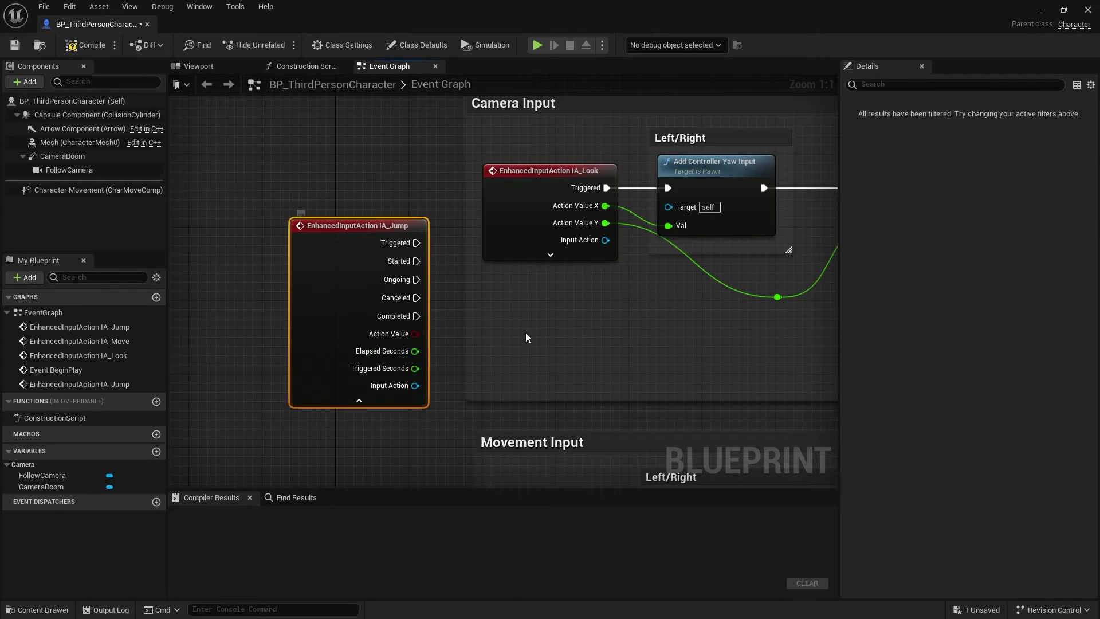
pyautogui.click(365, 400)
pyautogui.moveTo(349, 226); pyautogui.dragTo(313, 188)
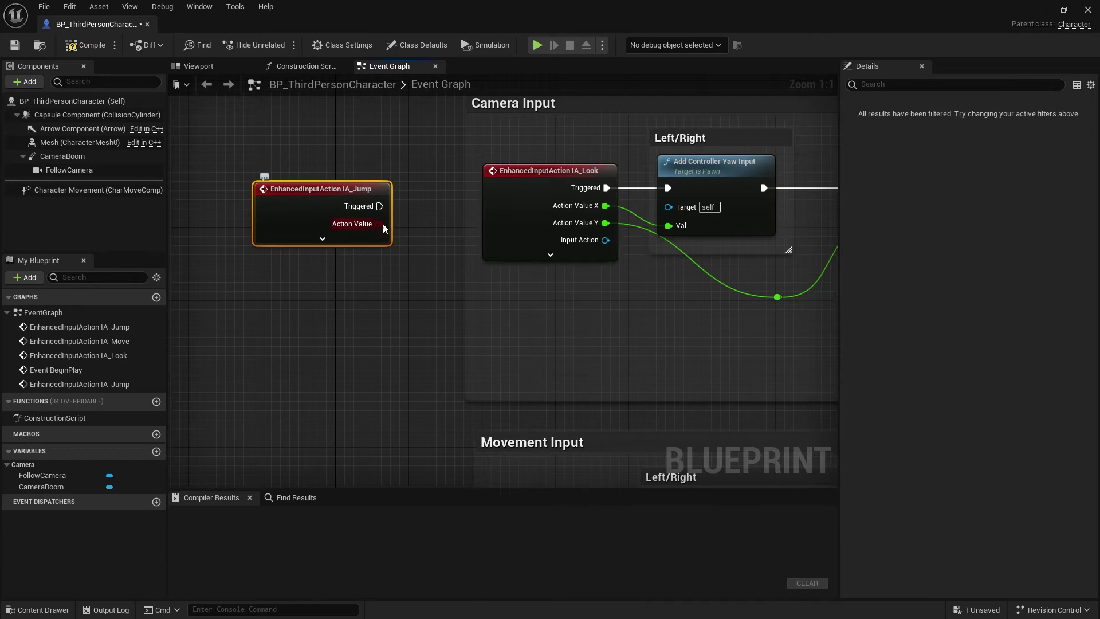
pyautogui.click(324, 241)
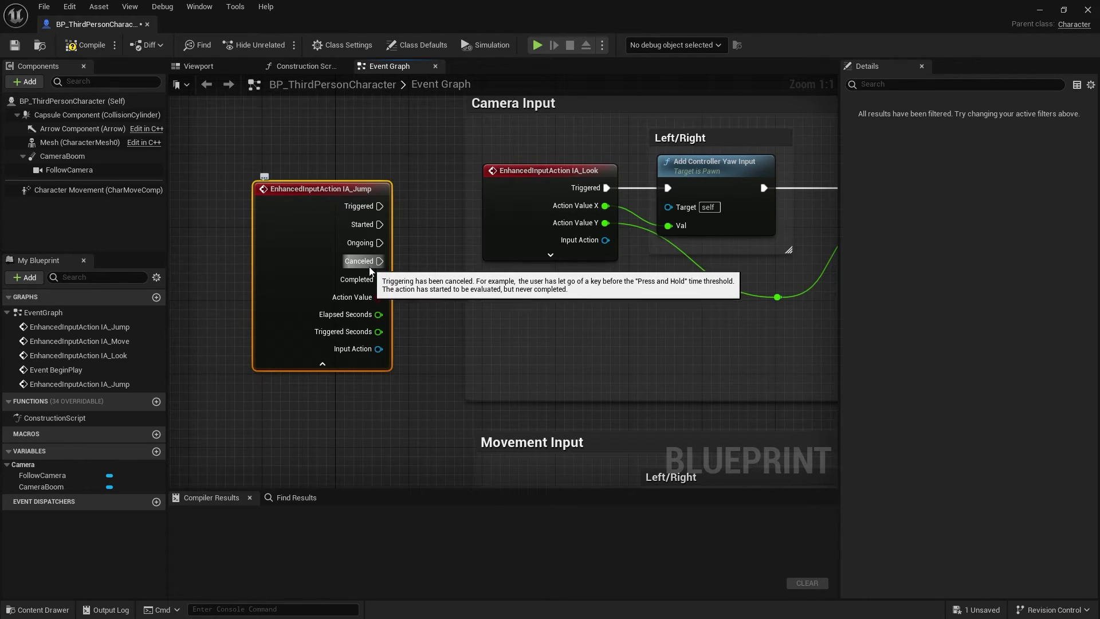
pyautogui.moveTo(405, 290); pyautogui.dragTo(550, 295, button='right')
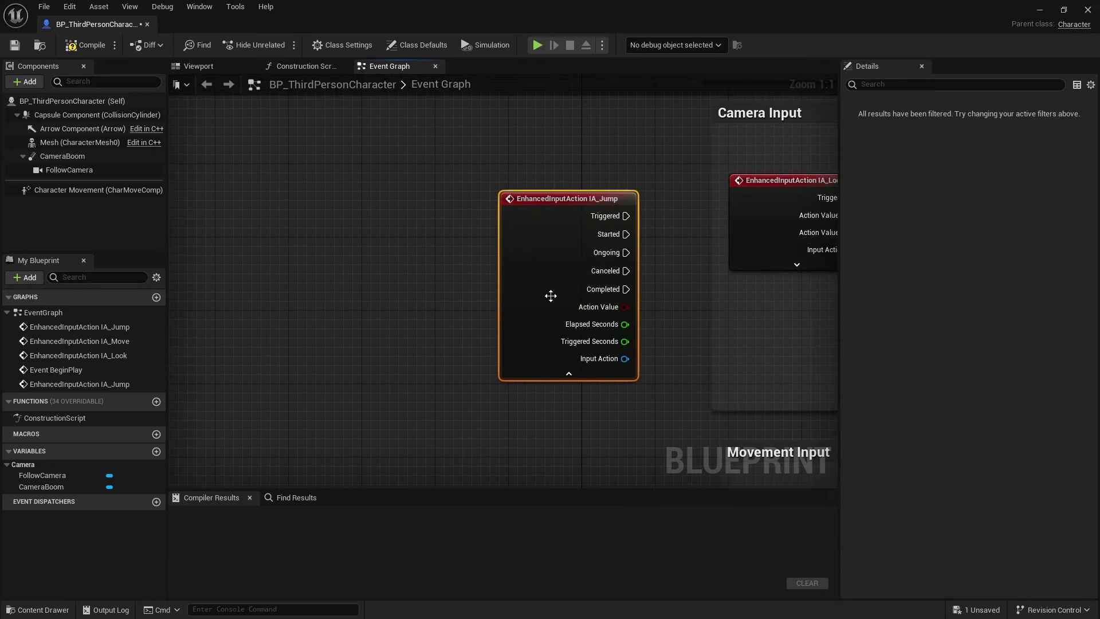
pyautogui.moveTo(551, 295); pyautogui.dragTo(365, 320)
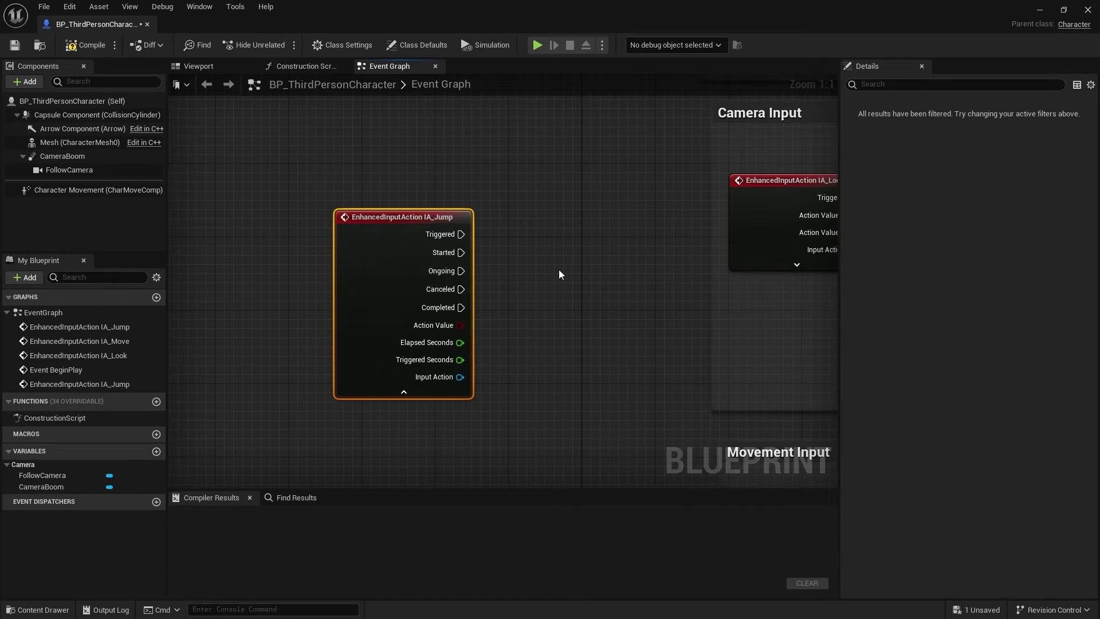
pyautogui.press('Delete')
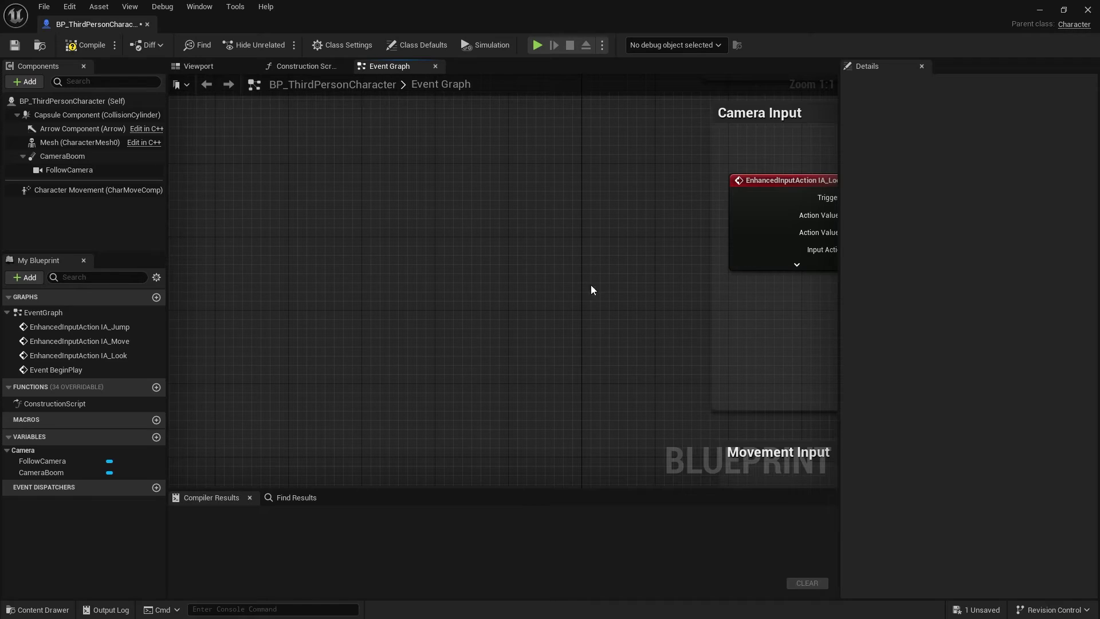
# Examine the EnhancedInputAction IA_Move event and its connected nodes in the Movement Input group
pyautogui.moveTo(590, 284); pyautogui.dragTo(379, 302, button='right')
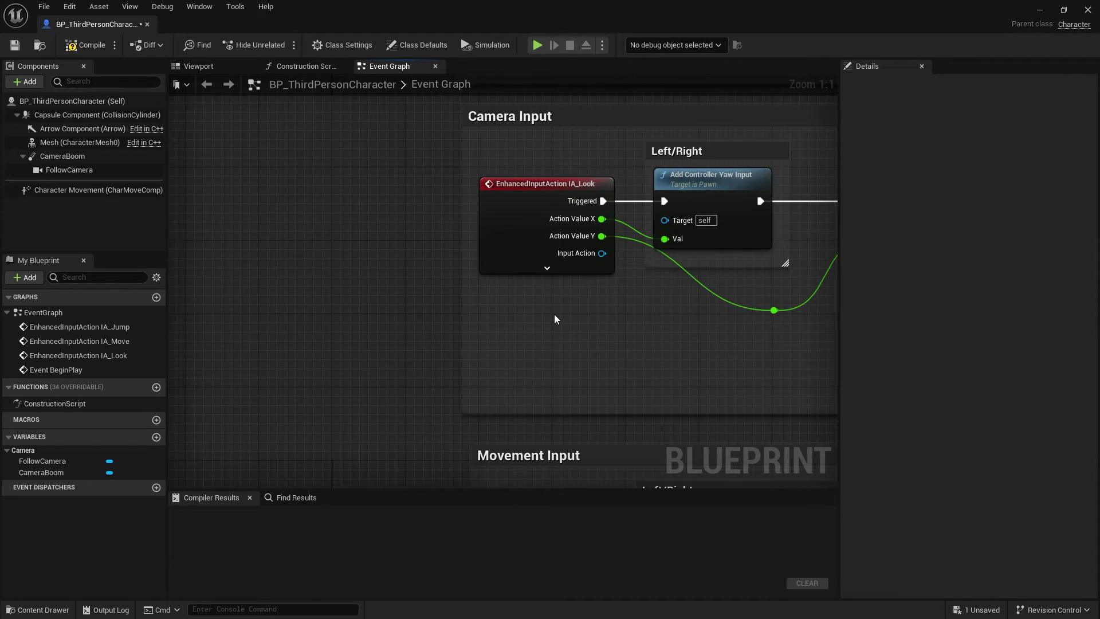
pyautogui.moveTo(627, 399); pyautogui.dragTo(511, 437, button='right')
pyautogui.moveTo(481, 326); pyautogui.dragTo(325, 233, button='right')
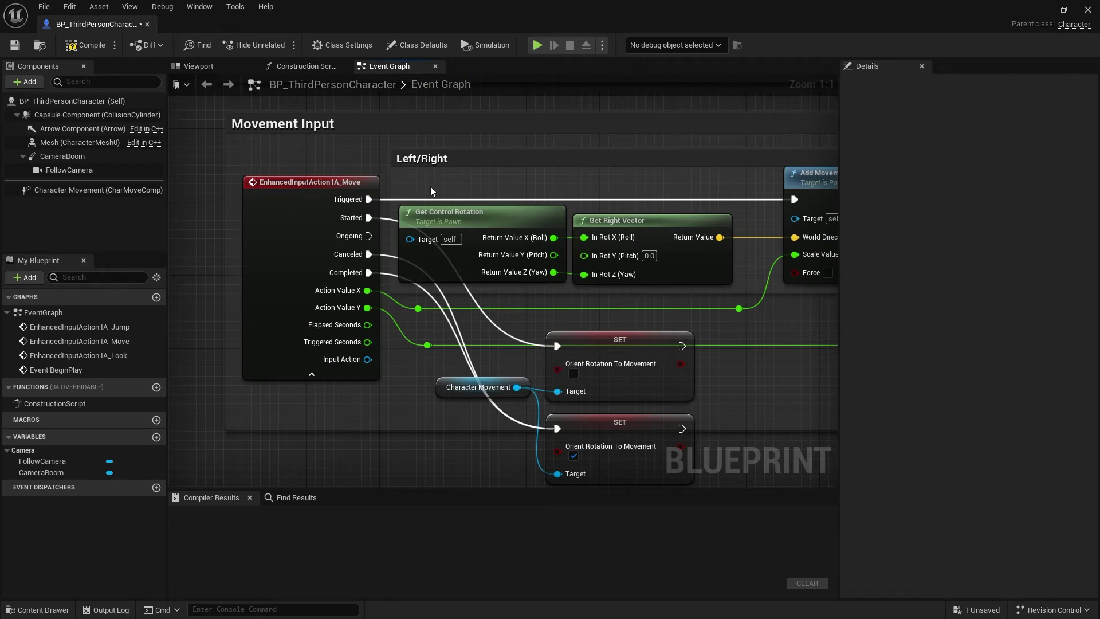
# Leave the character blueprint and open the IA_Move input action from the ThirdPerson Input Actions folder
pyautogui.click(1041, 10)
pyautogui.click(39, 610)
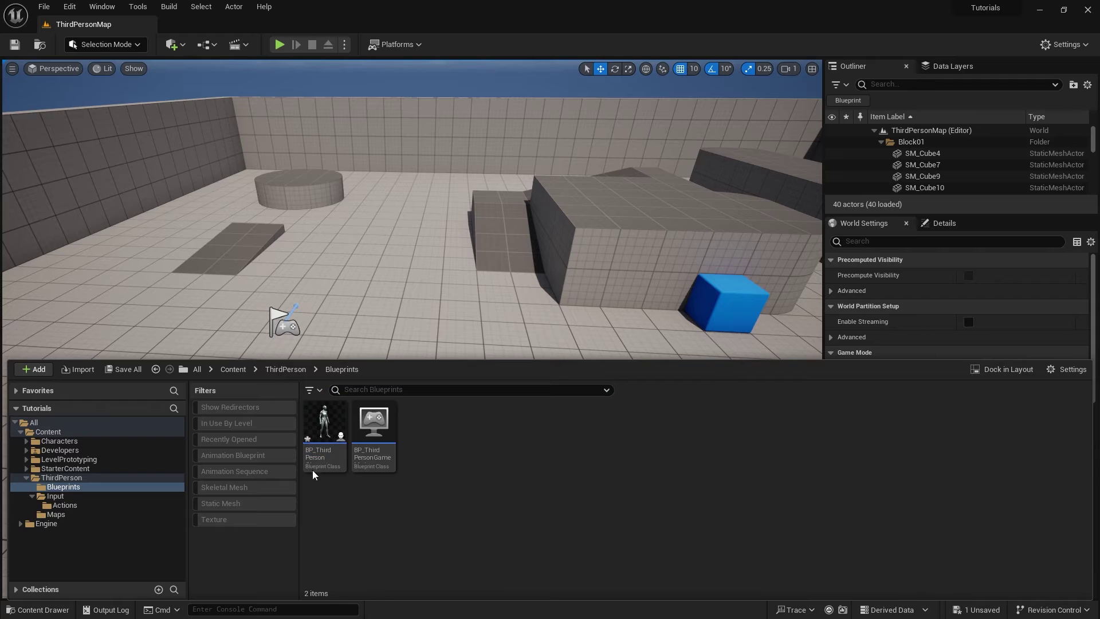
pyautogui.click(285, 369)
pyautogui.doubleClick(369, 430)
pyautogui.click(333, 437)
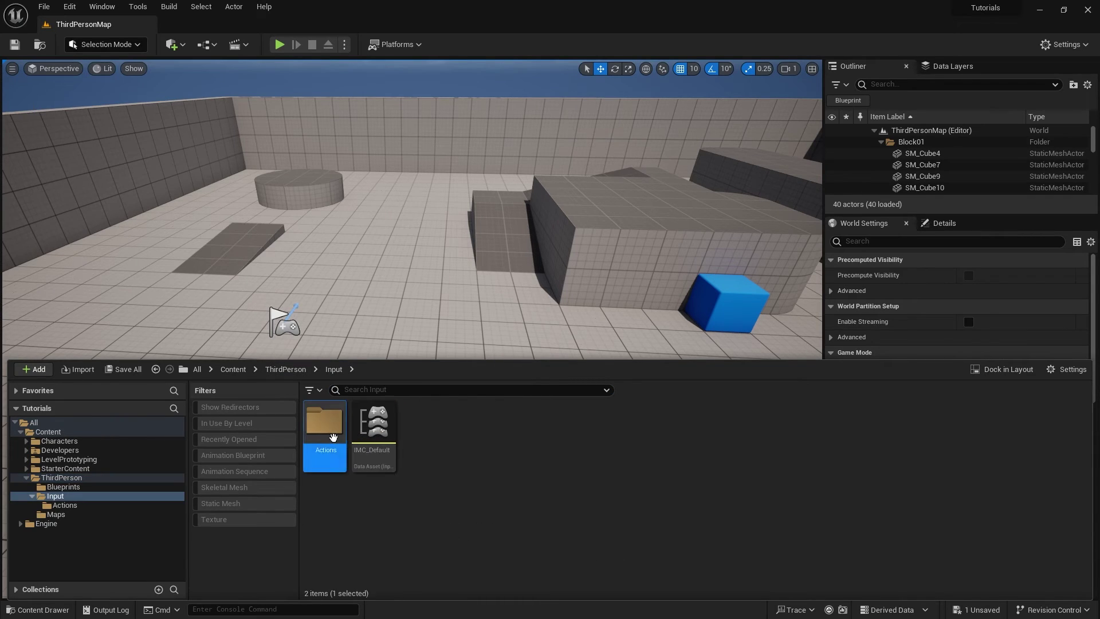
pyautogui.doubleClick(333, 437)
pyautogui.doubleClick(430, 444)
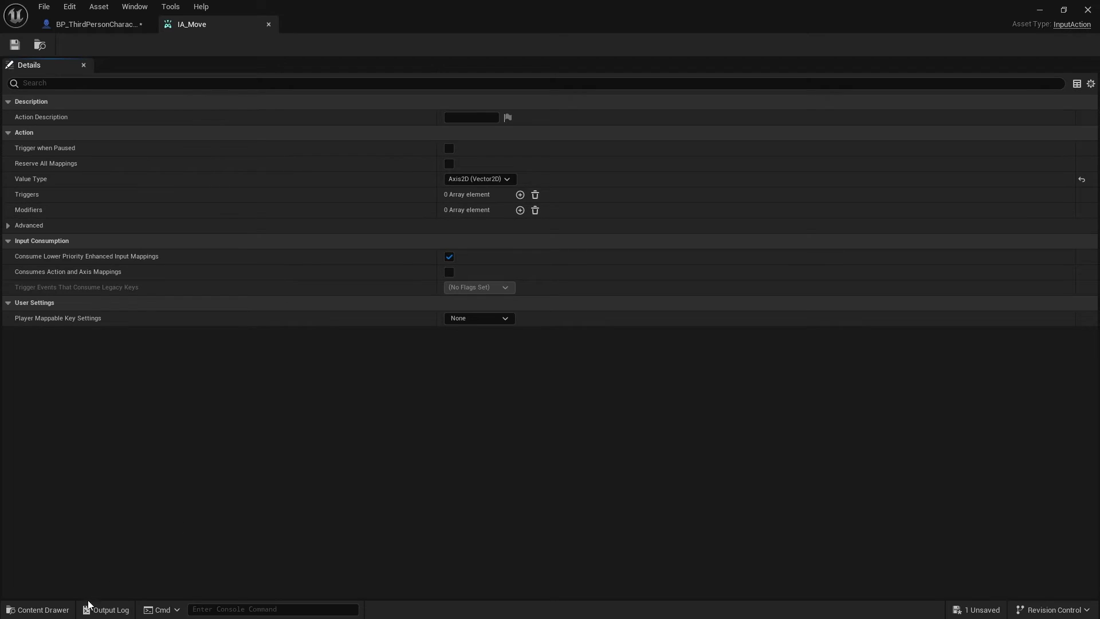
# Open the IMC_Default mapping context from the ThirdPerson Input folder
pyautogui.click(40, 609)
pyautogui.click(333, 403)
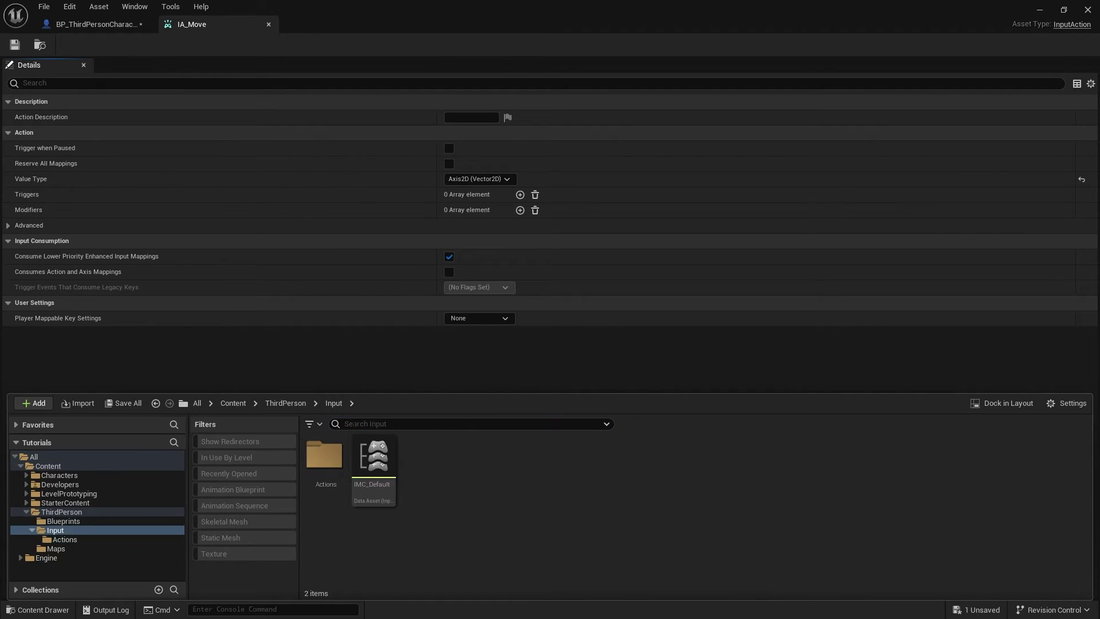
pyautogui.doubleClick(389, 470)
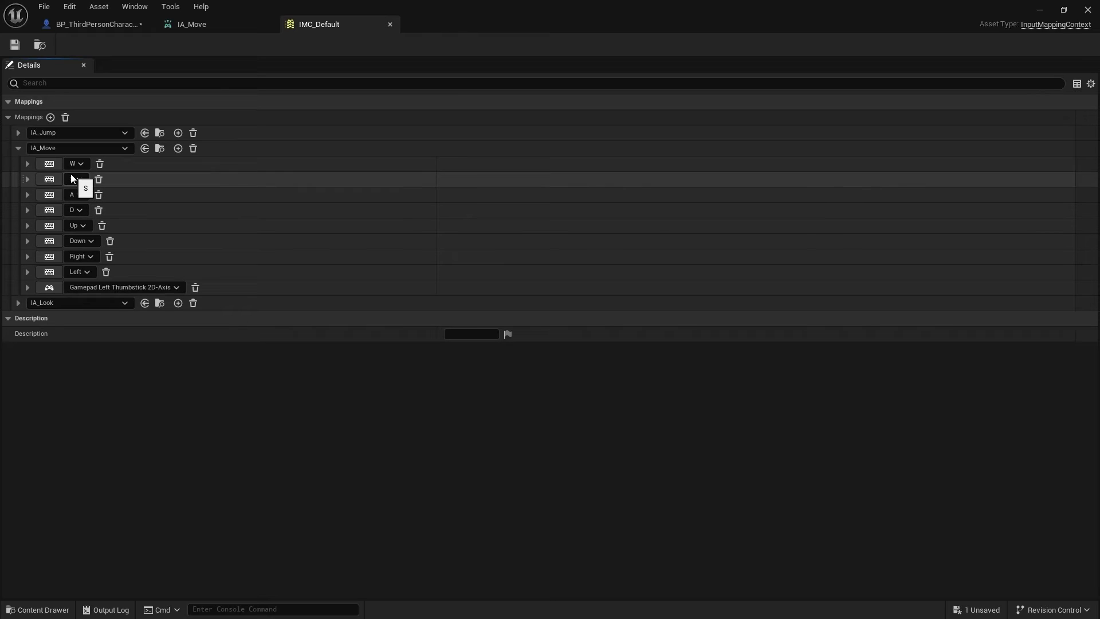
# Examine the modifiers of the W and S key bindings under IA_Move, comparing them with the D binding
pyautogui.click(28, 164)
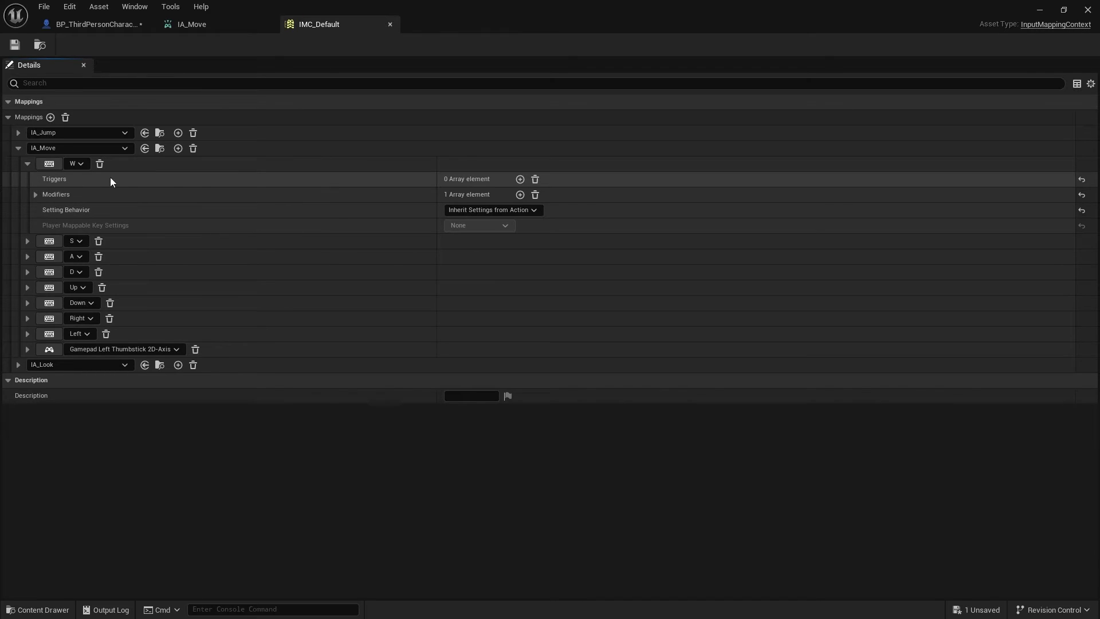
pyautogui.click(36, 195)
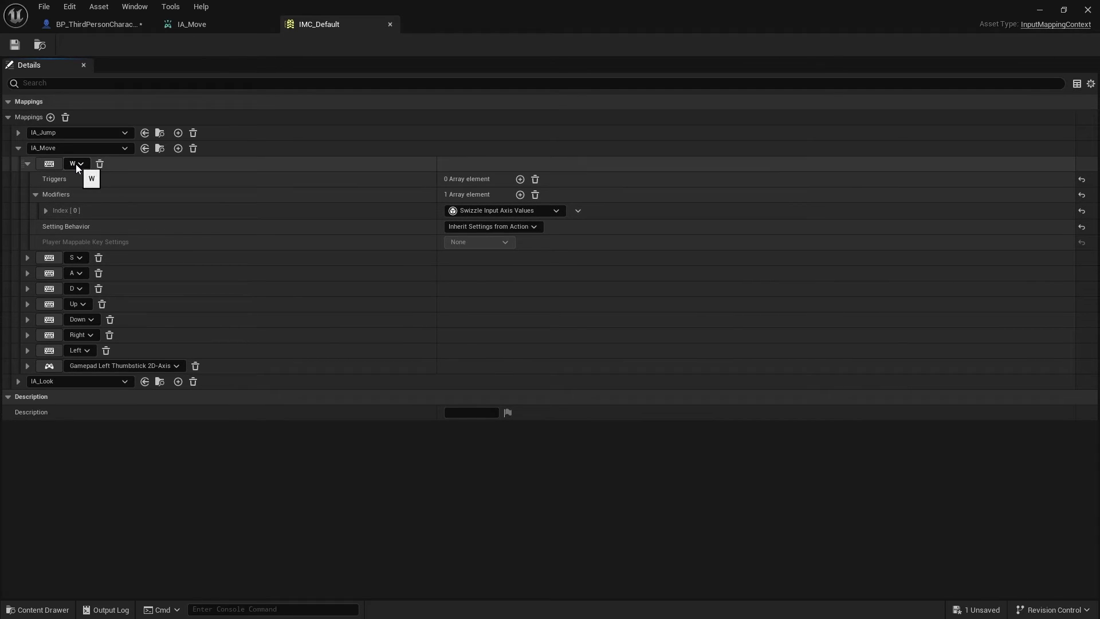
pyautogui.click(28, 288)
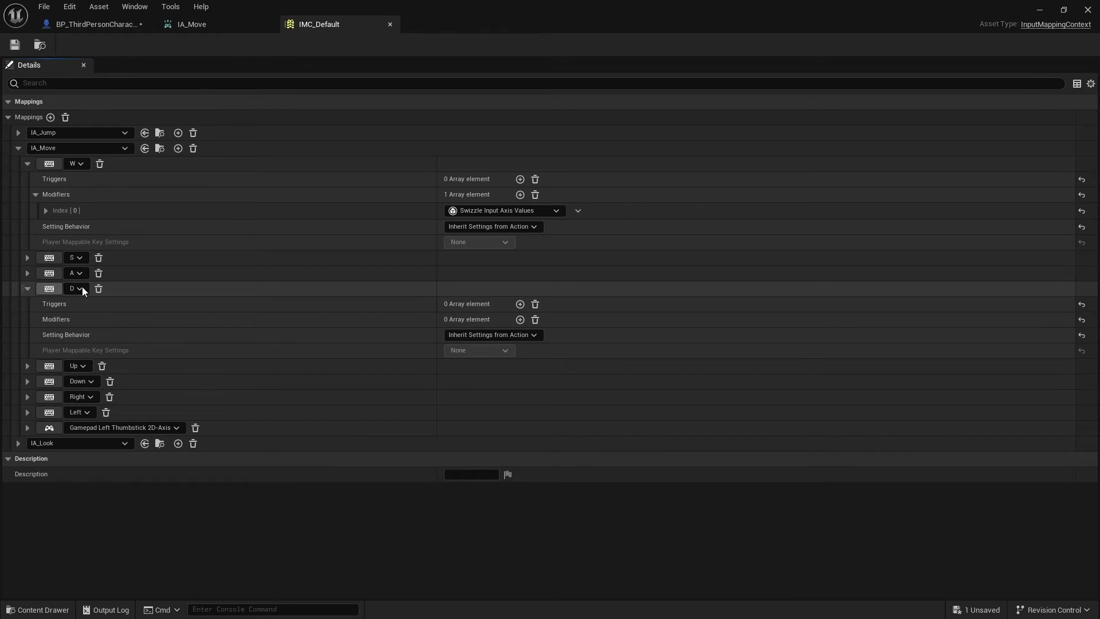
pyautogui.click(27, 288)
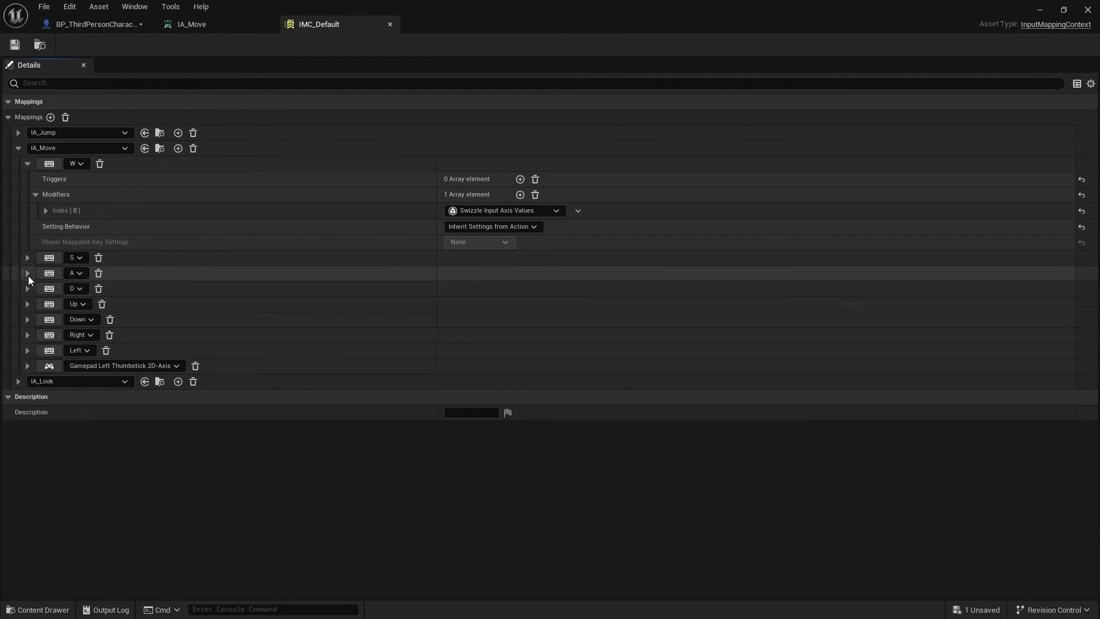
pyautogui.click(27, 257)
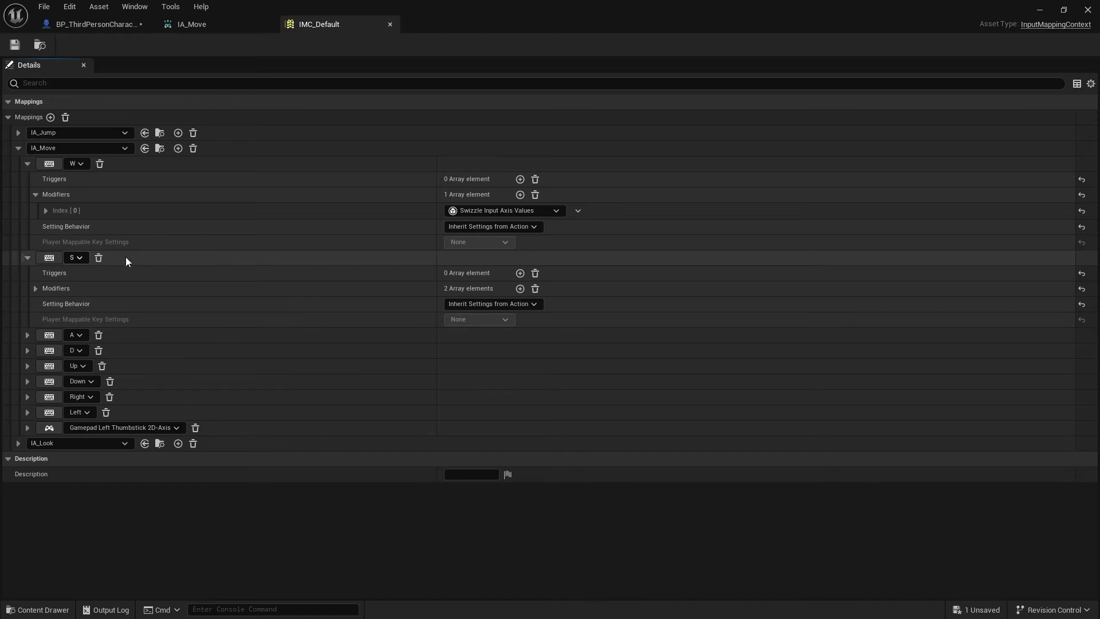
pyautogui.click(35, 289)
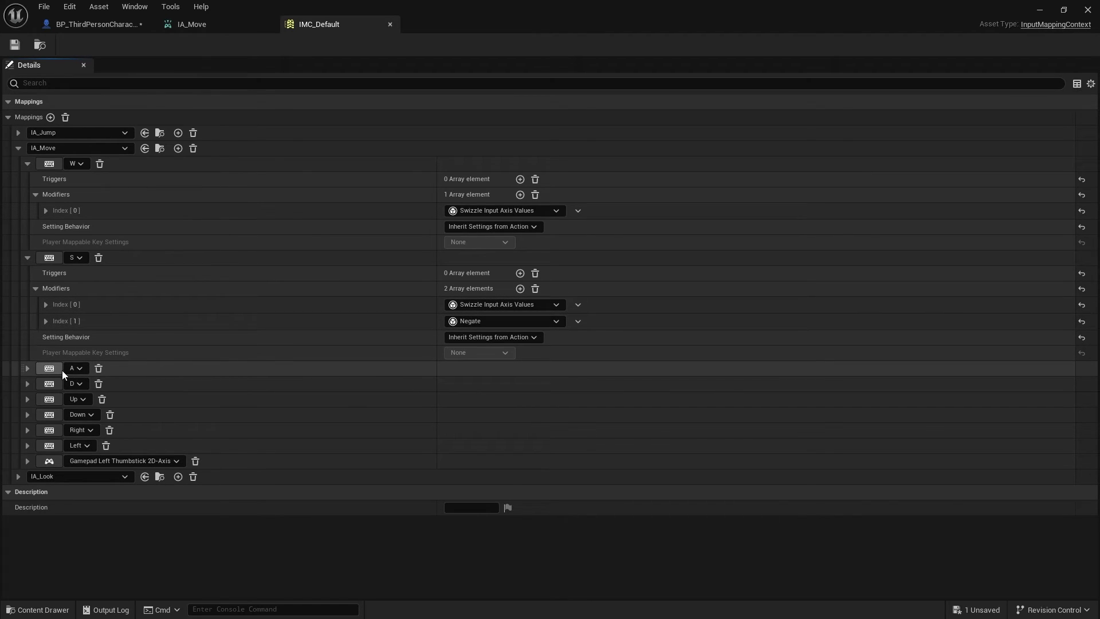
# Examine the modifiers of the A and D key bindings under IA_Move, and collapse all four letter-key bindings
pyautogui.click(27, 368)
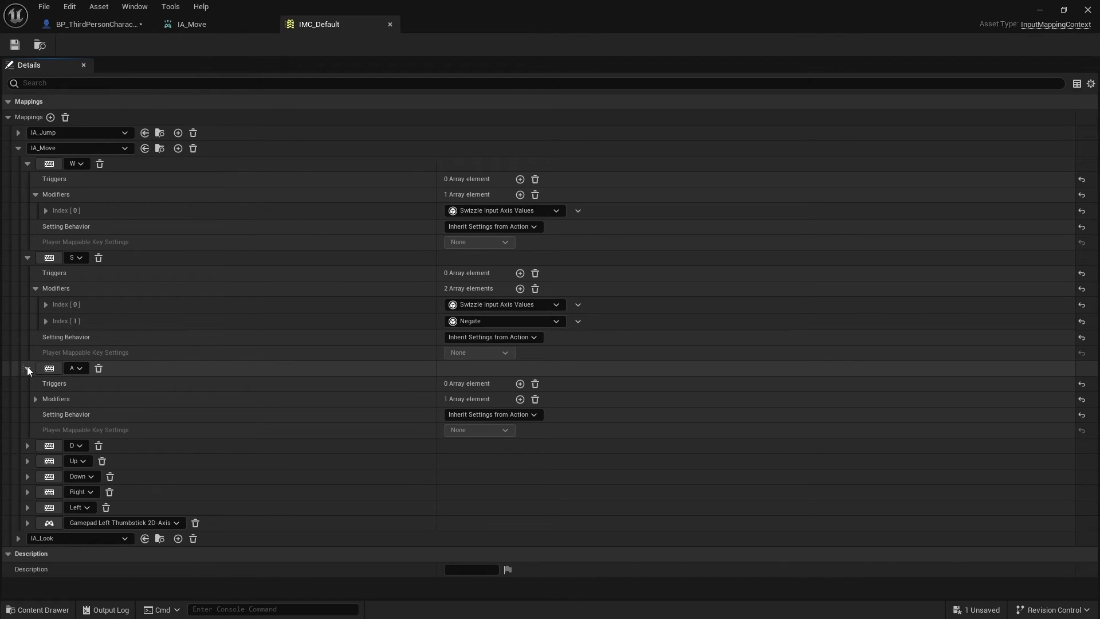
pyautogui.click(35, 399)
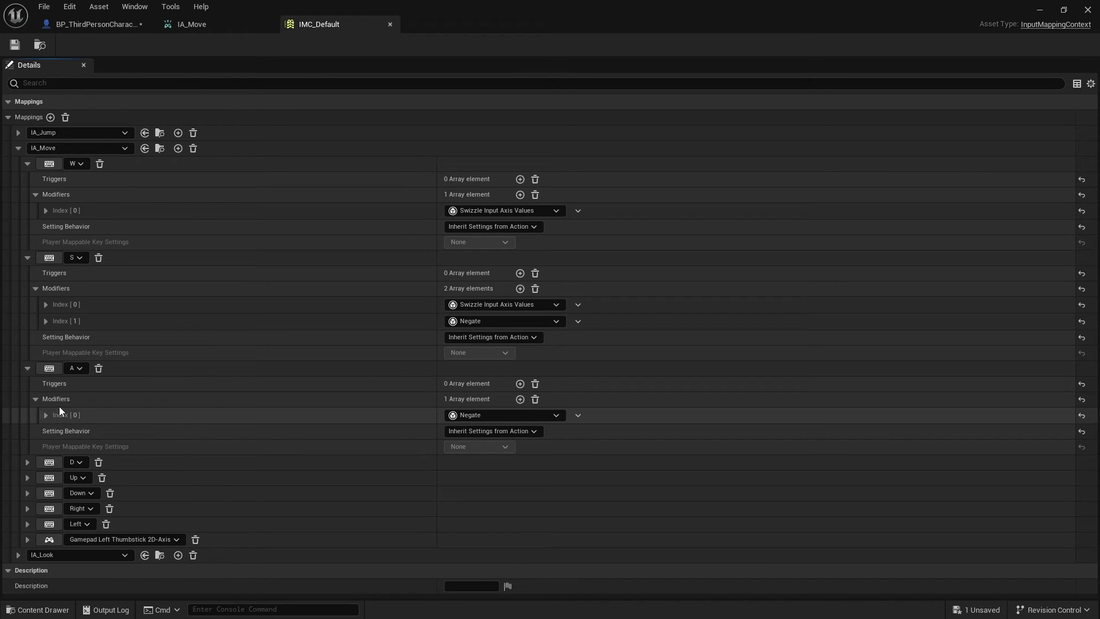
pyautogui.click(27, 463)
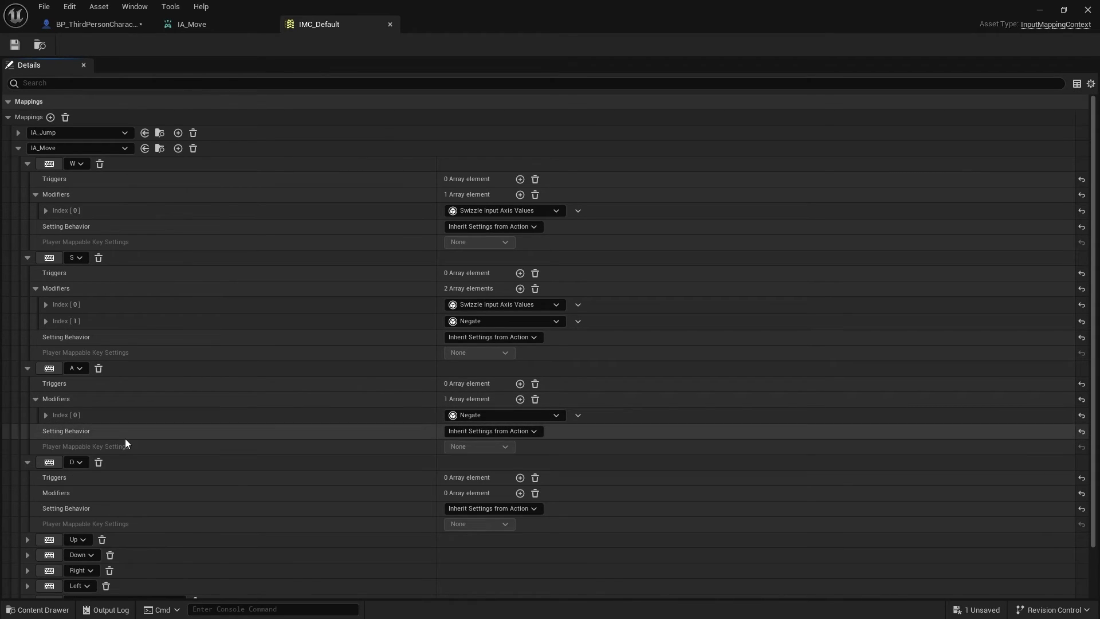
pyautogui.scroll(-2, 124, 438)
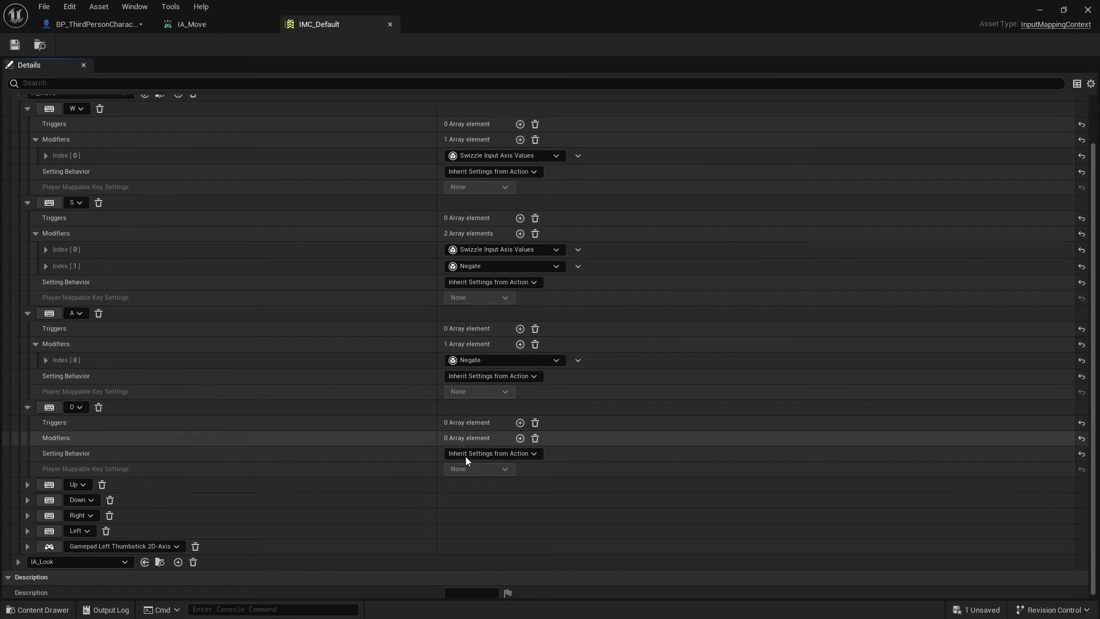
pyautogui.click(28, 407)
pyautogui.click(27, 368)
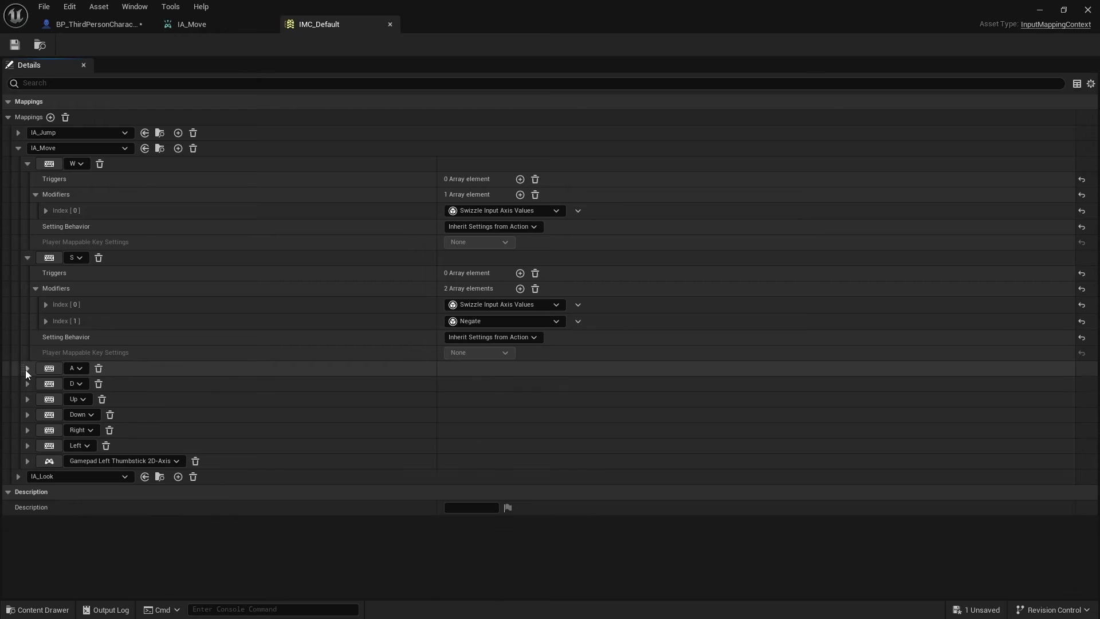
pyautogui.click(27, 257)
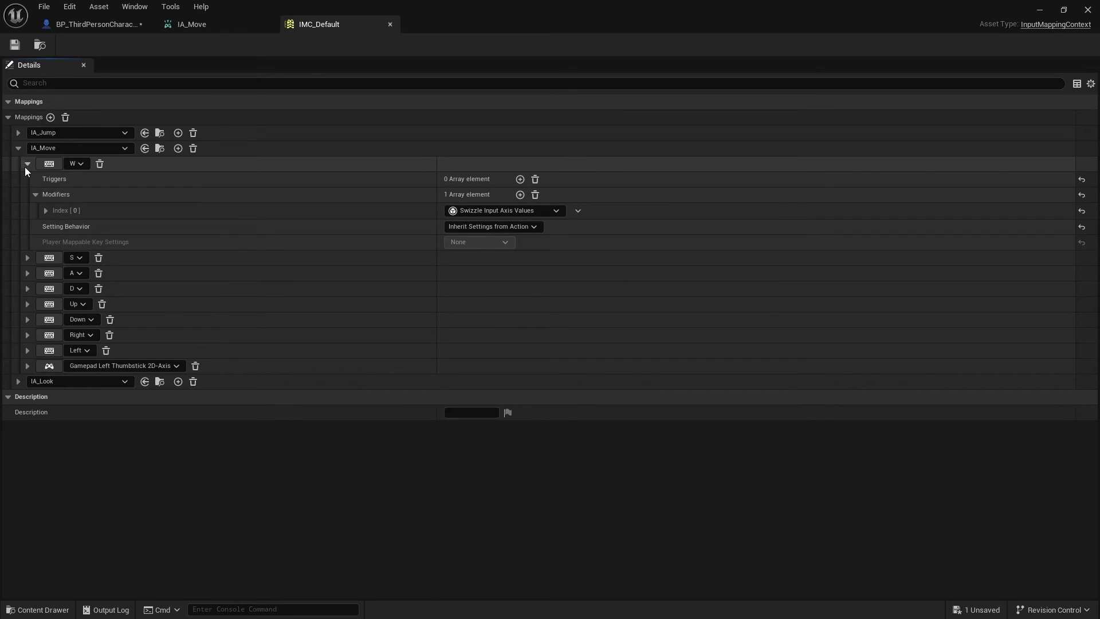
pyautogui.click(25, 165)
# Examine the modifiers of the Up key binding under IA_Move and collapse the binding
pyautogui.click(26, 225)
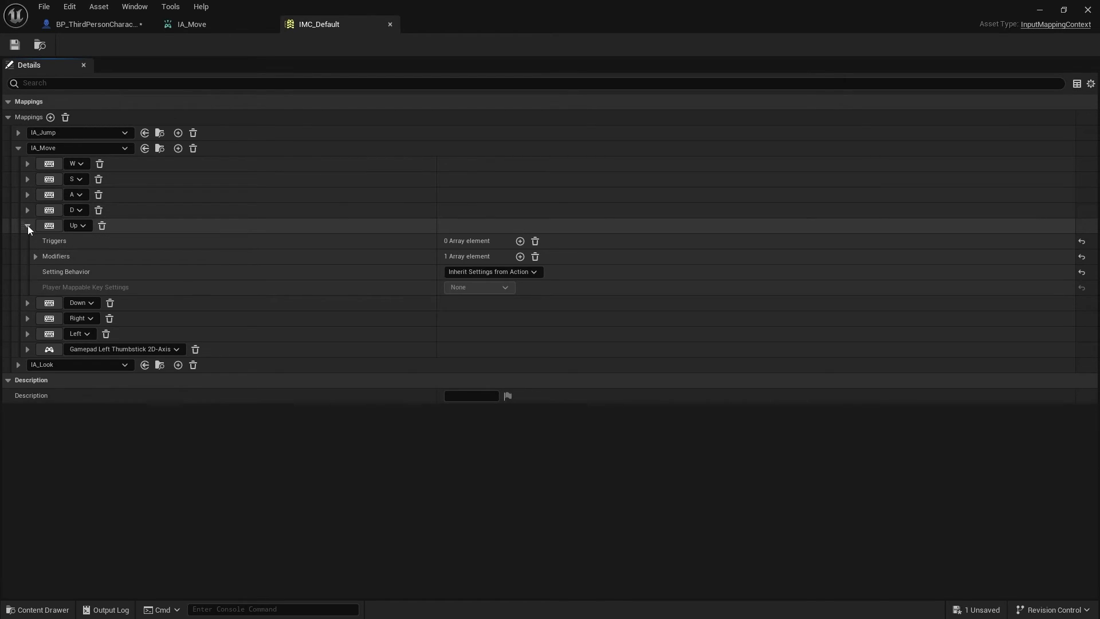
pyautogui.click(35, 256)
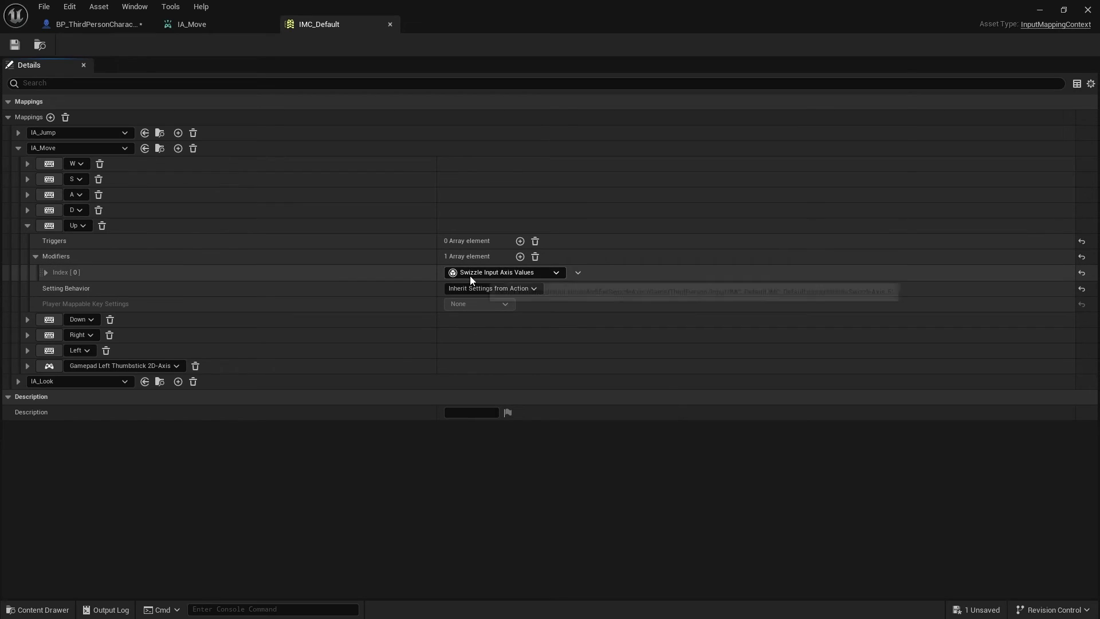
pyautogui.click(27, 225)
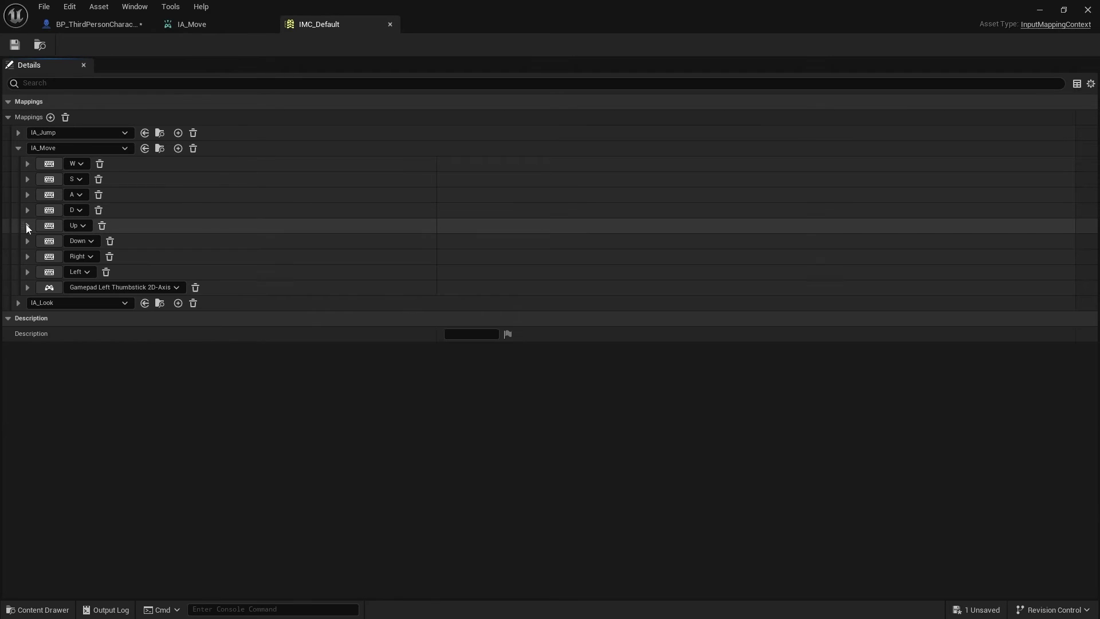
# Examine the modifiers of the Gamepad Left Thumbstick 2D-Axis binding under IA_Move, including the Dead Zone thresholds and type
pyautogui.click(27, 287)
pyautogui.click(33, 320)
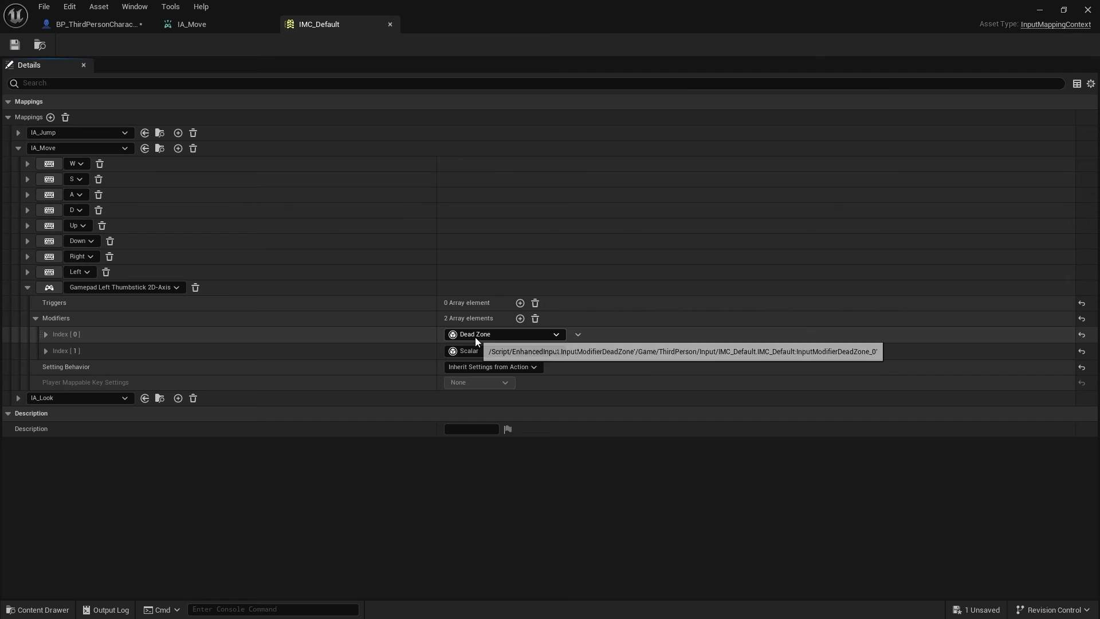
pyautogui.click(45, 335)
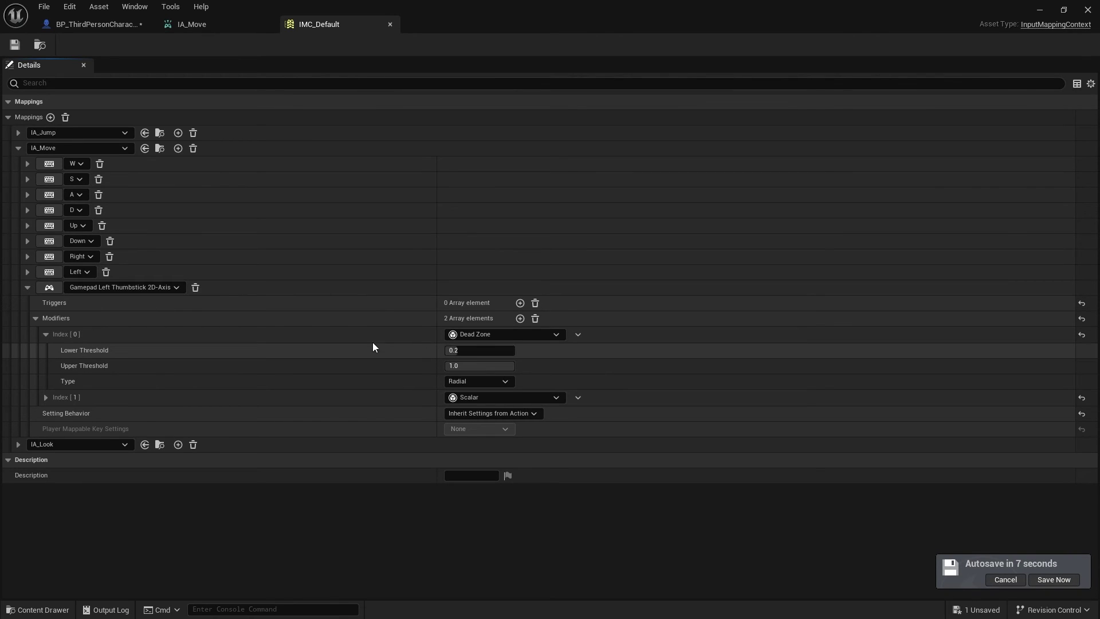
# Examine the Scalar modifier values of the Gamepad Left Thumbstick 2D-Axis binding, and collapse the IA_Move mapping
pyautogui.click(47, 335)
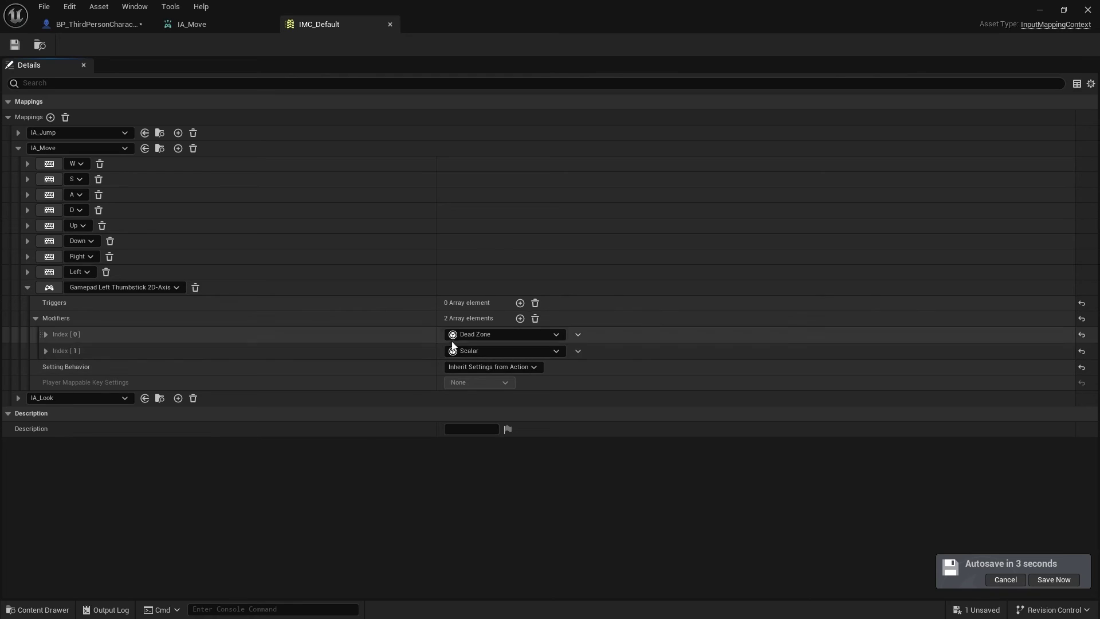
pyautogui.click(46, 351)
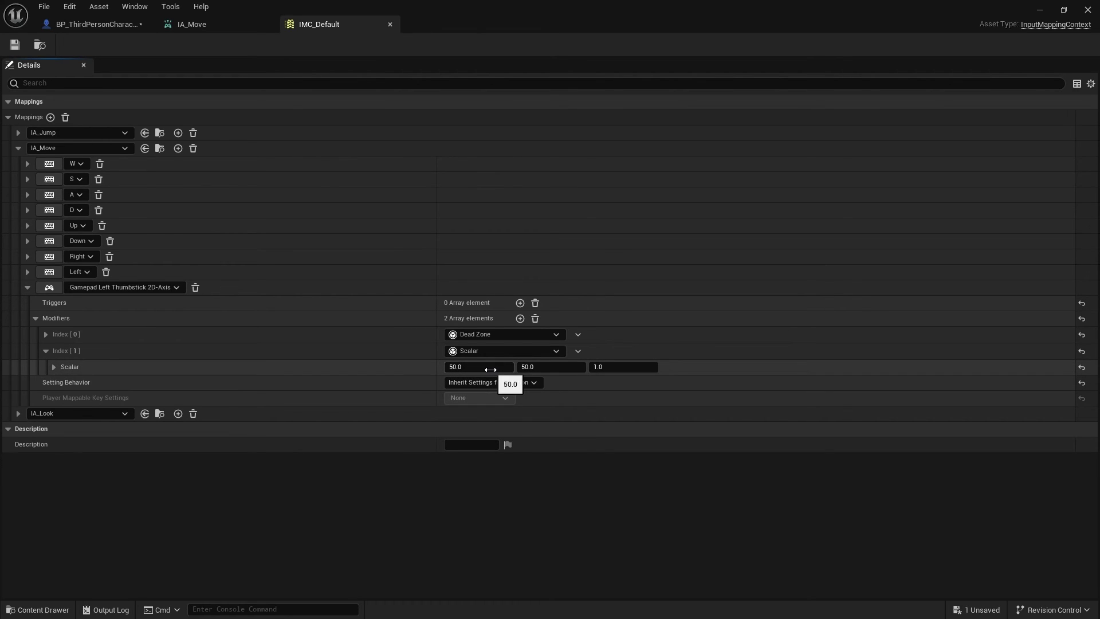
pyautogui.click(28, 287)
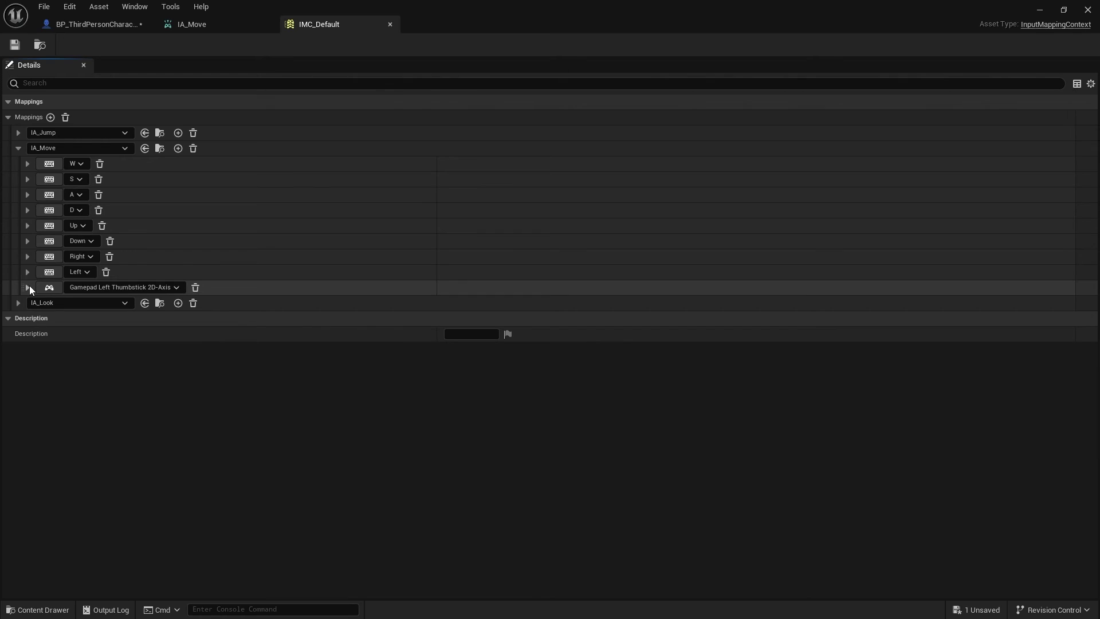
pyautogui.click(17, 147)
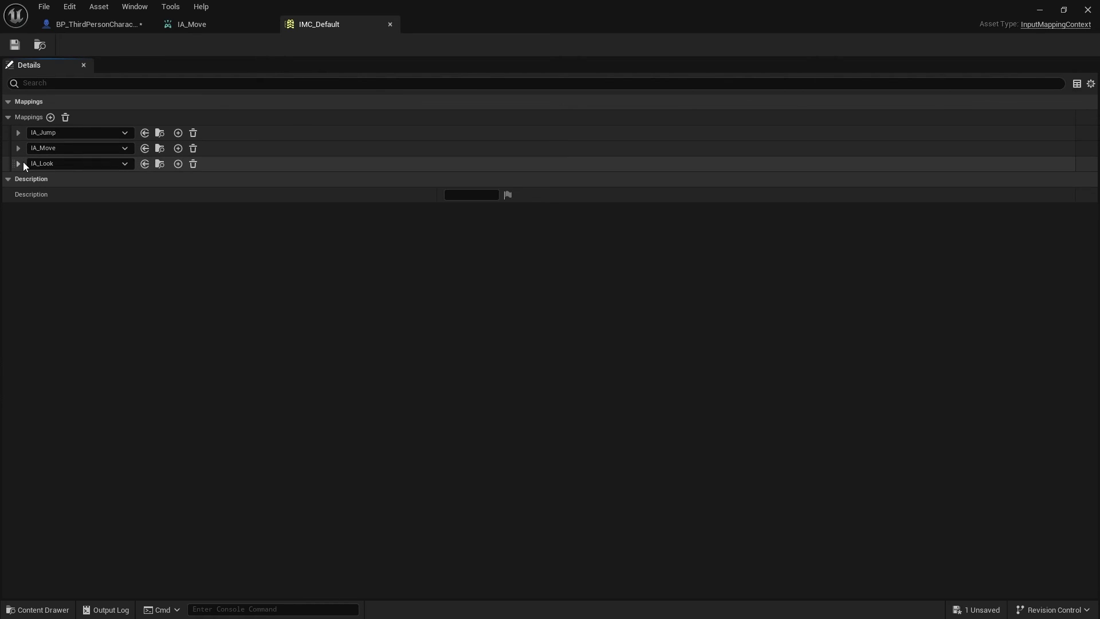
# Examine the modifiers of the Mouse XY 2D-Axis and Gamepad Right Thumbstick 2D-Axis bindings under IA_Look, including the thumbstick's Dead Zone settings
pyautogui.click(18, 164)
pyautogui.click(27, 179)
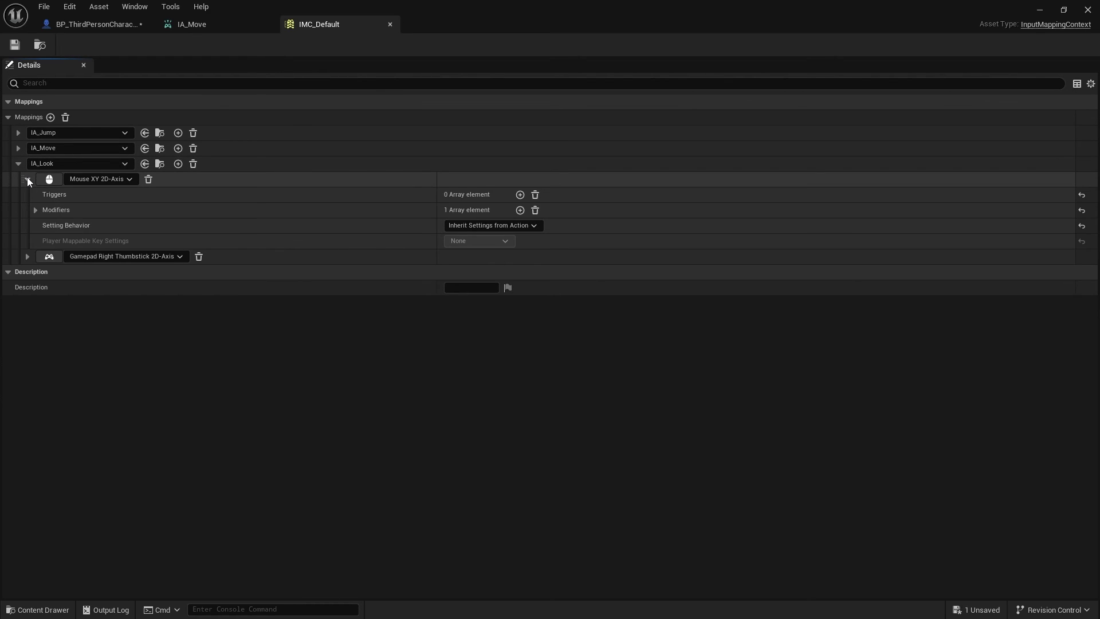
pyautogui.click(35, 210)
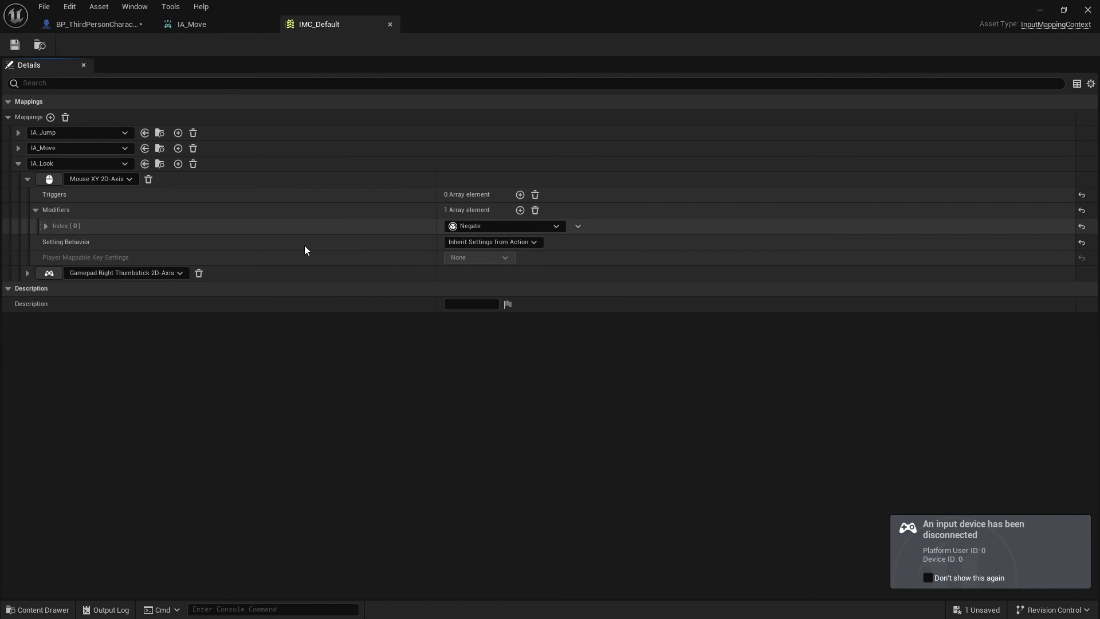
pyautogui.click(27, 273)
pyautogui.click(35, 304)
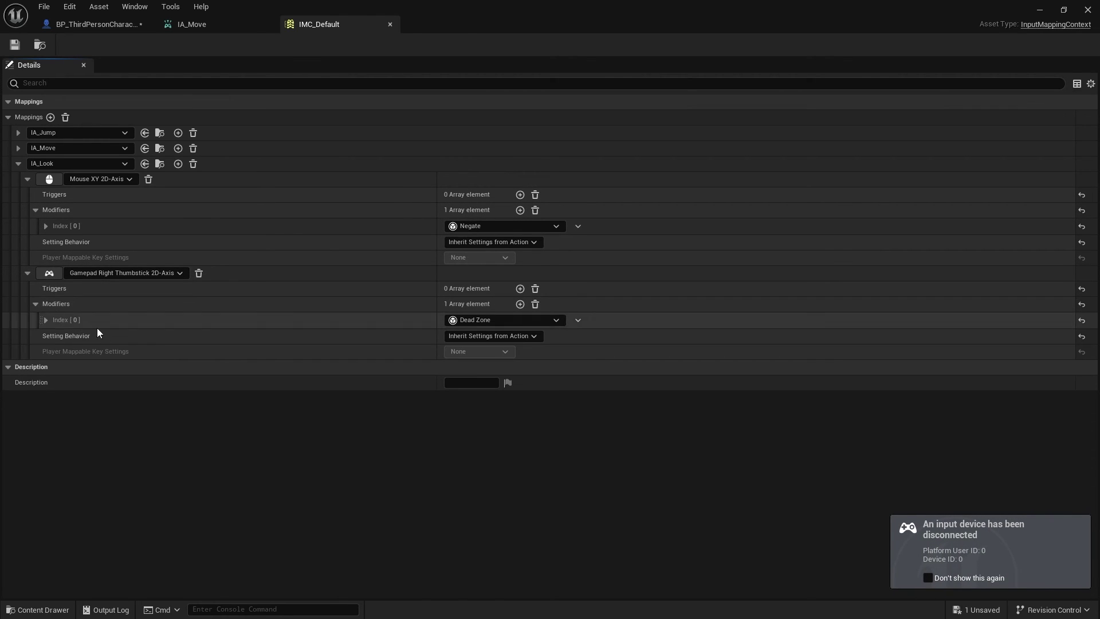
pyautogui.click(45, 320)
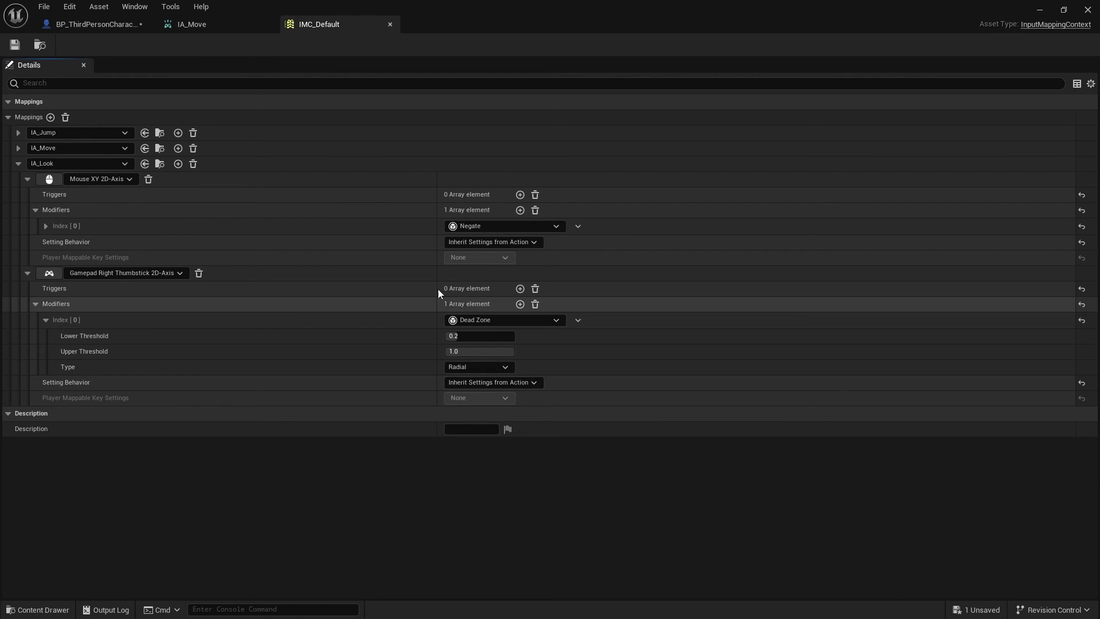
# Examine which axes the Mouse XY 2D-Axis binding negates, and close IMC_Default and IA_Move to return to the character blueprint
pyautogui.click(45, 226)
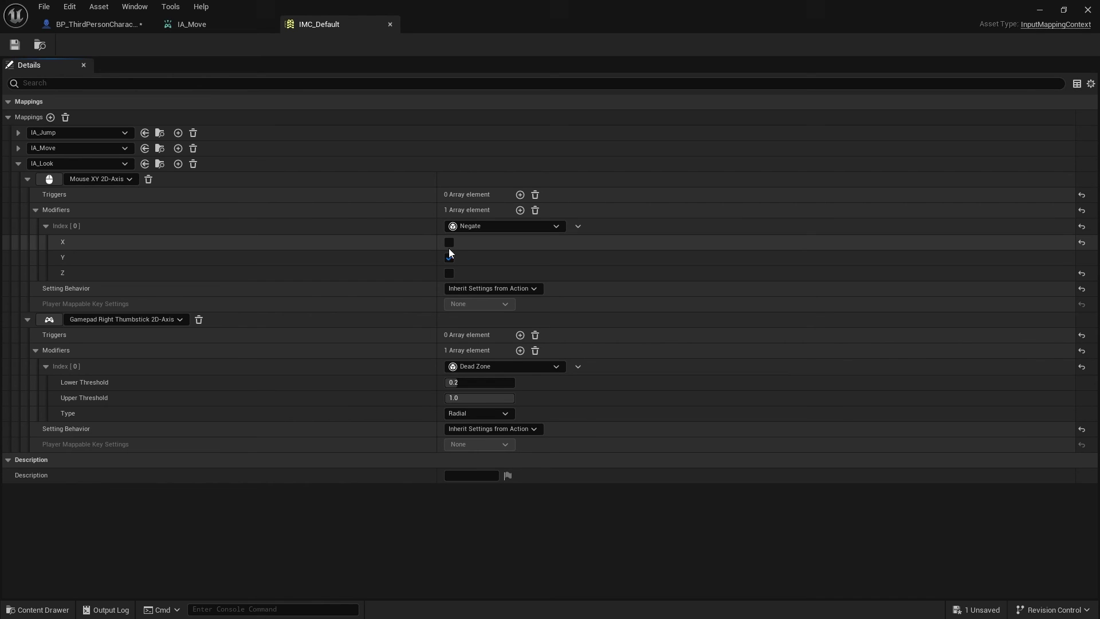
pyautogui.click(390, 24)
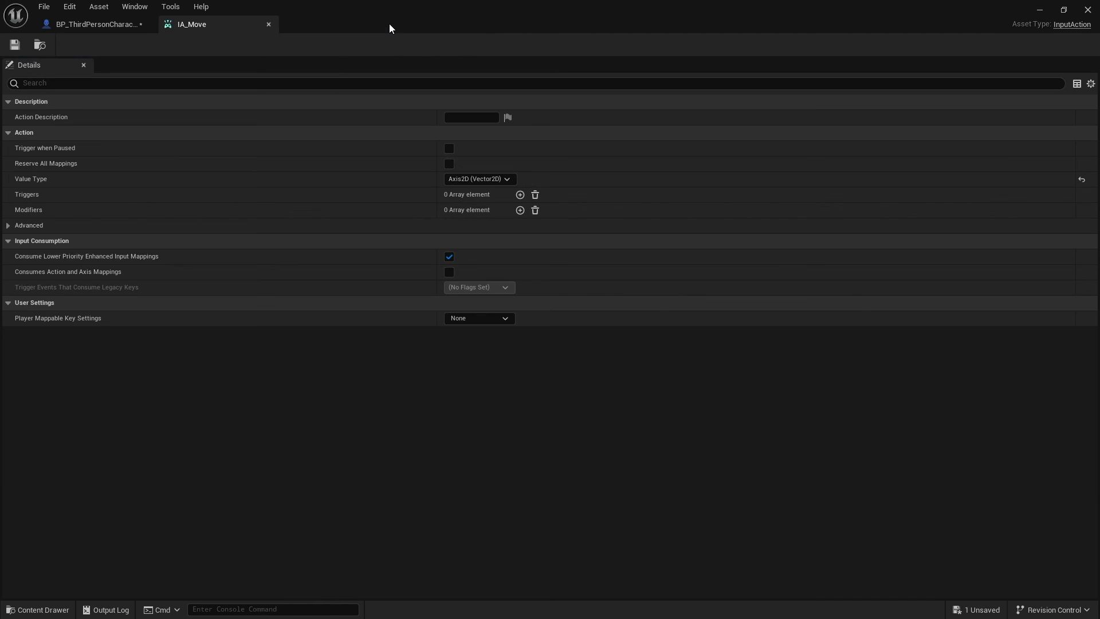
pyautogui.click(269, 24)
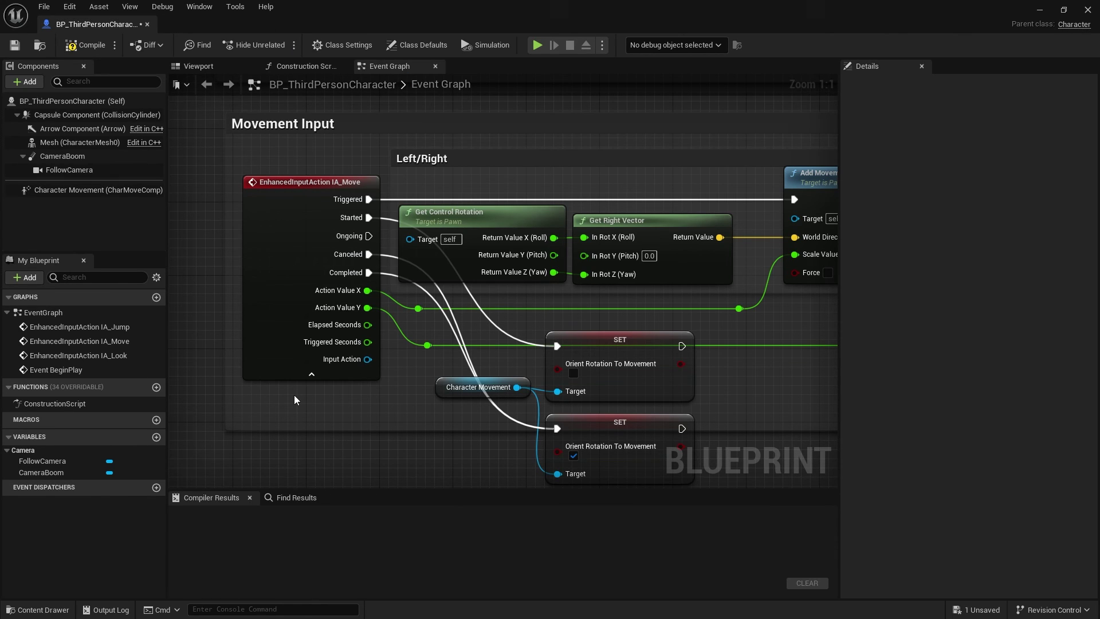